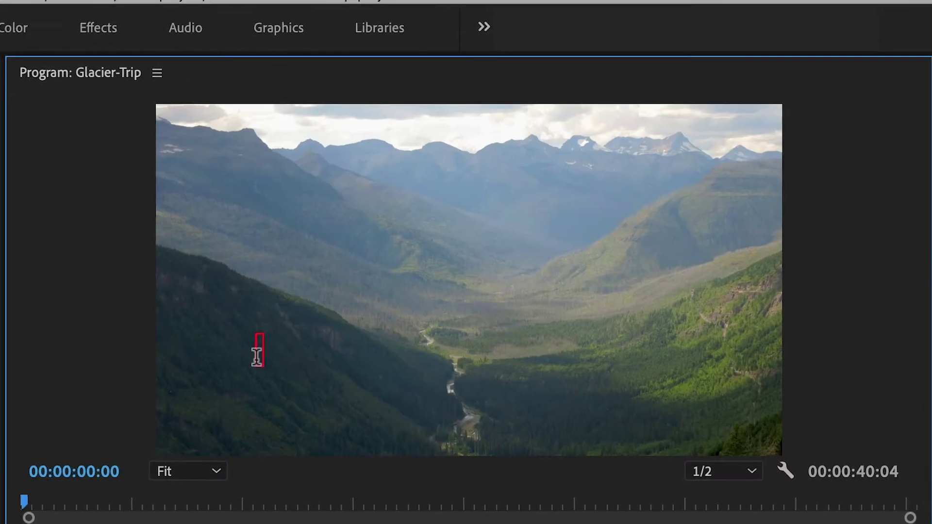
Type a GLACIER NATIONAL PARK text title over the valley shot with the Type Tool.
{"action": "type", "text": "GLACIER NATIONAL PARK"}
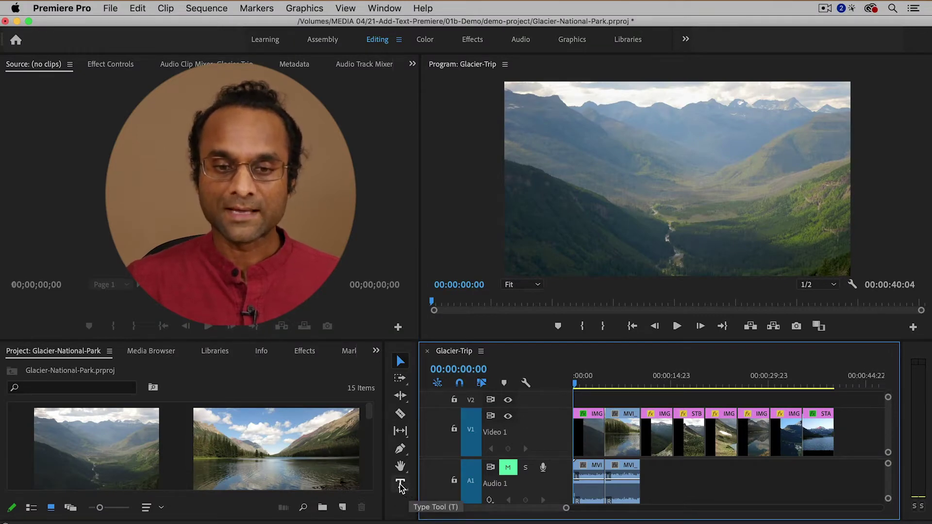
{"action": "left_click", "coordinate": [400, 485]}
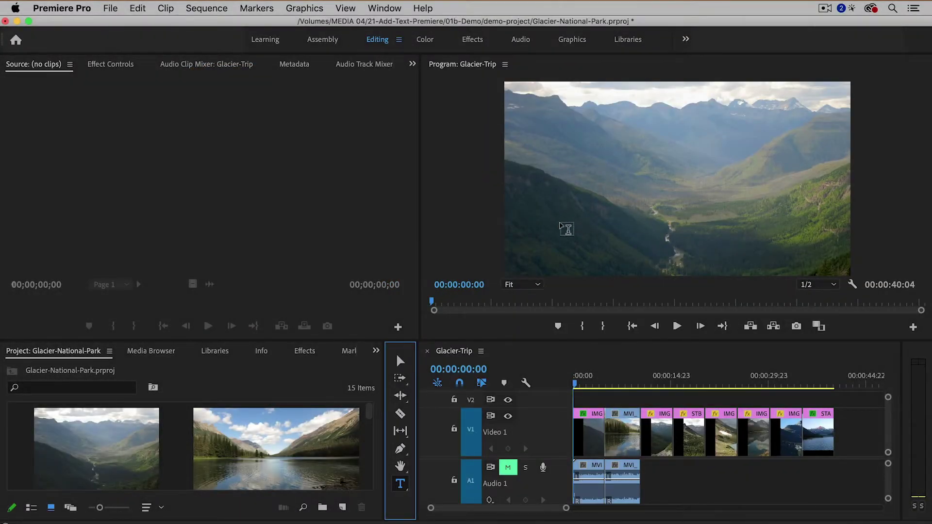
{"action": "left_click", "coordinate": [560, 221]}
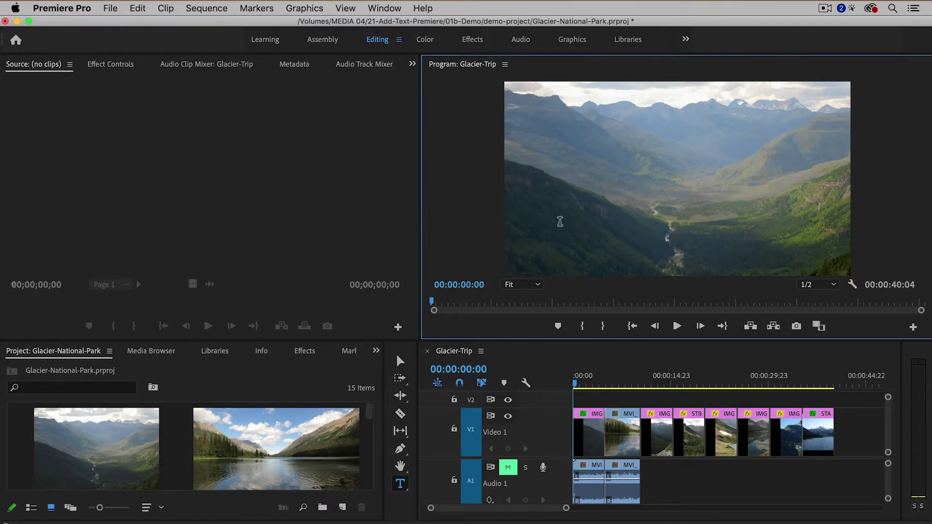
{"action": "left_click", "coordinate": [560, 222]}
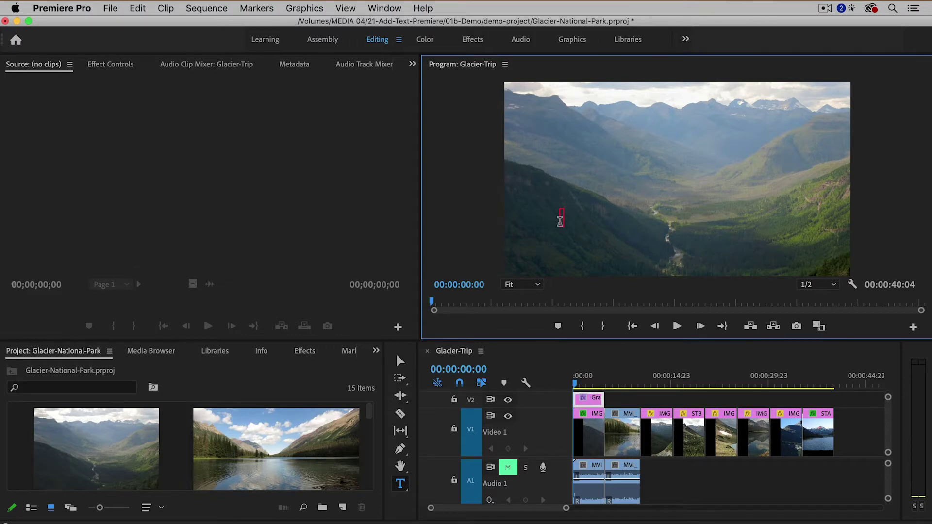
{"action": "type", "text": "GLACIER NATIO"}
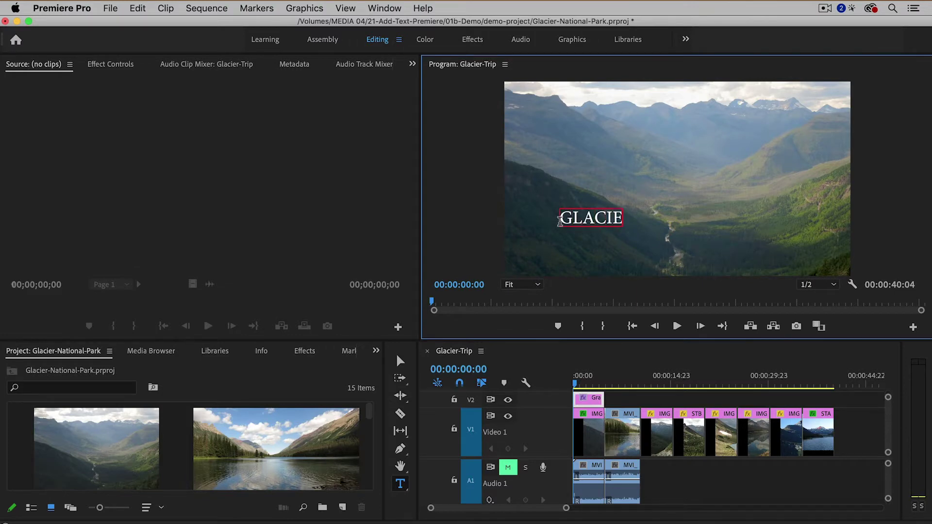
{"action": "type", "text": "NAL PARK"}
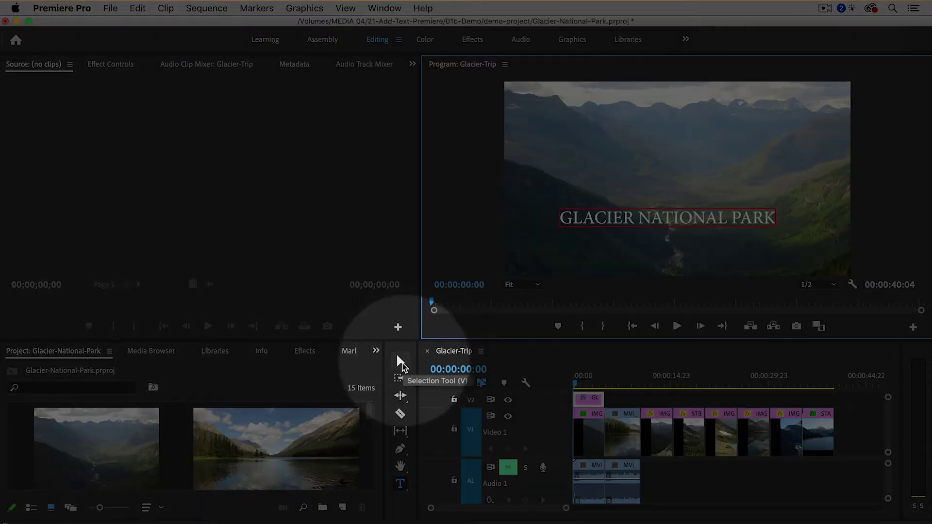
Nudge the GLACIER NATIONAL PARK title slightly to the right in the Program monitor.
{"action": "left_click", "coordinate": [403, 362]}
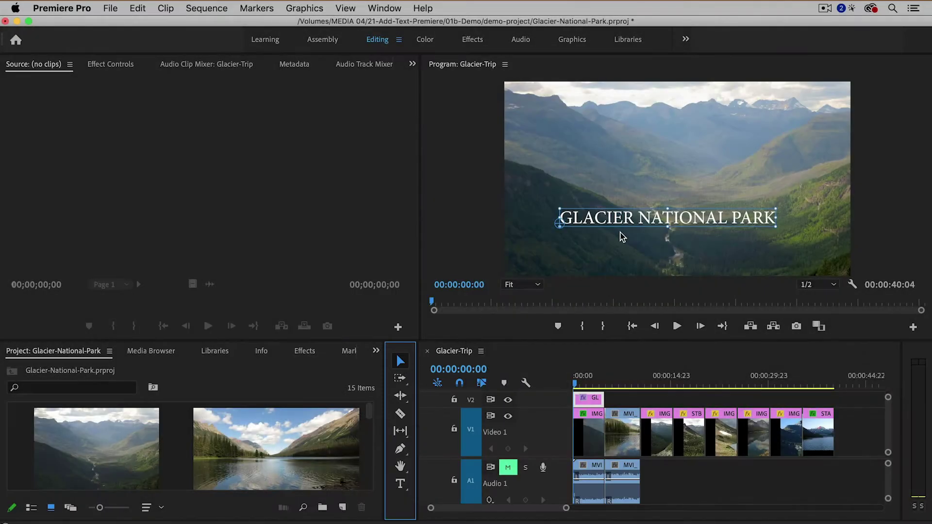
{"action": "mouse_move", "coordinate": [660, 222]}
{"action": "left_mouse_down"}
{"action": "mouse_move", "coordinate": [670, 208]}
{"action": "mouse_move", "coordinate": [673, 222]}
{"action": "left_mouse_up"}
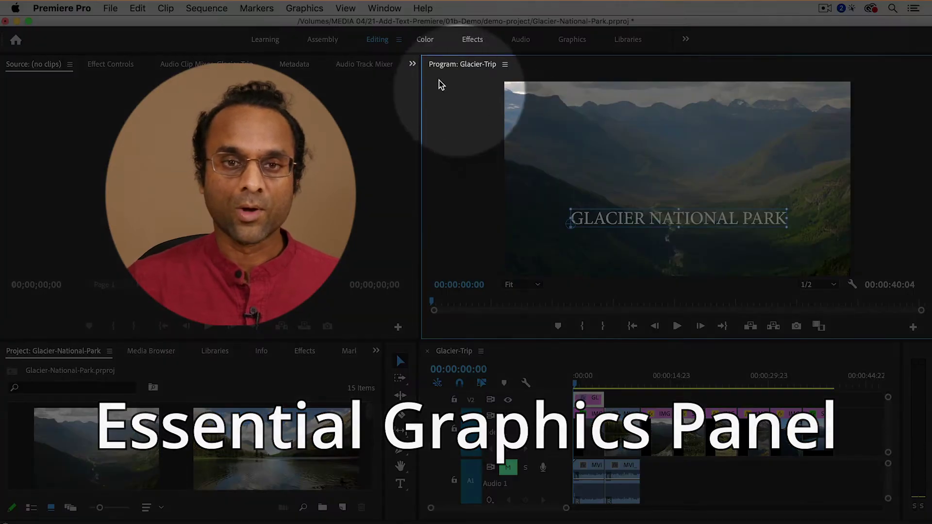
{"action": "left_click", "coordinate": [385, 9]}
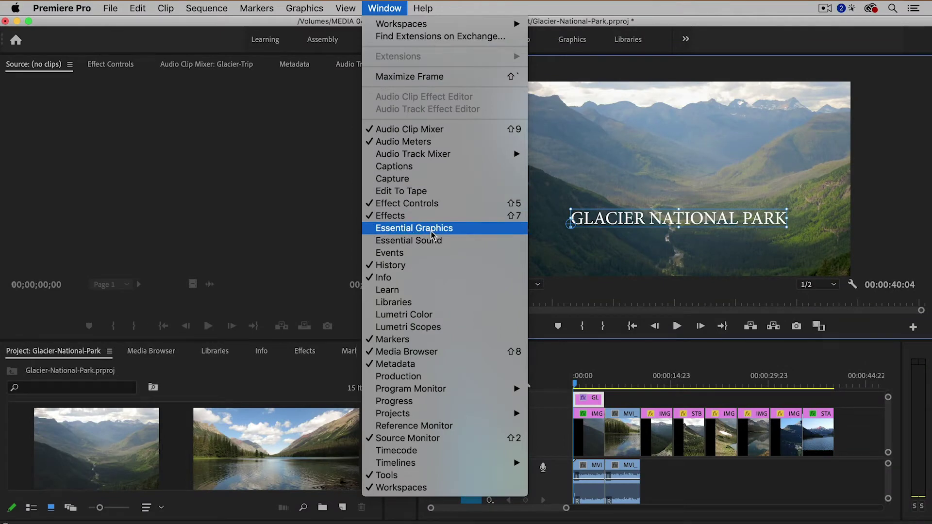
Show the Essential Graphics panel and make the timeline area slightly taller.
{"action": "left_click", "coordinate": [432, 234]}
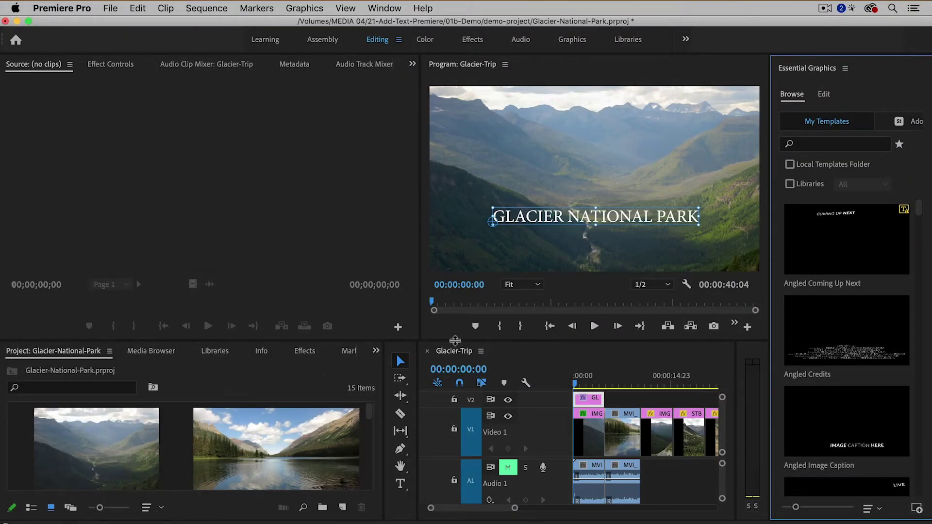
{"action": "left_click_drag", "start_coordinate": [411, 342], "coordinate": [408, 323]}
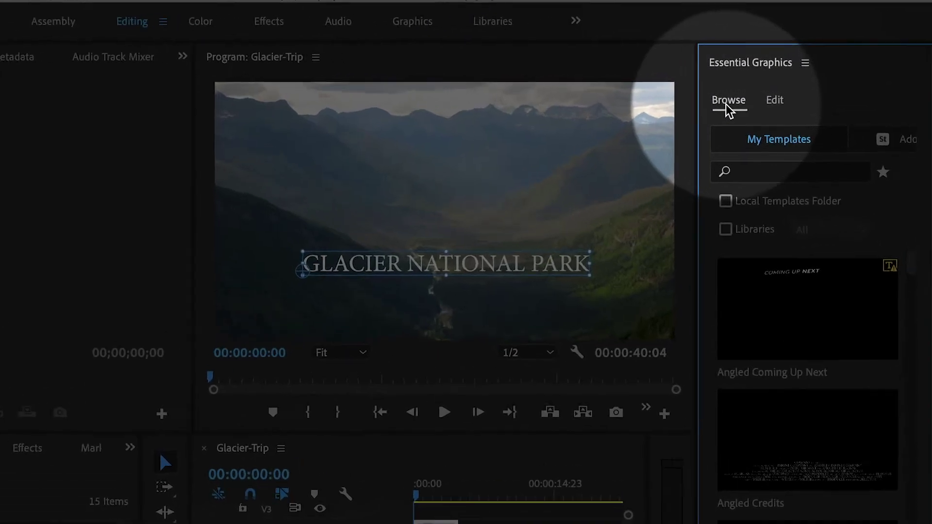
Change the title's font from Minion Pro to Open Sans Regular.
{"action": "left_click", "coordinate": [757, 103]}
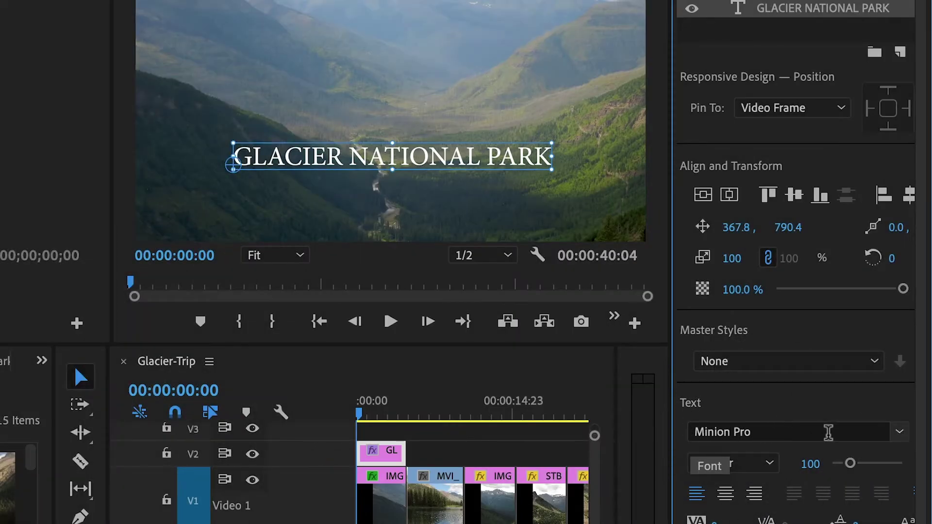
{"action": "left_click", "coordinate": [901, 432]}
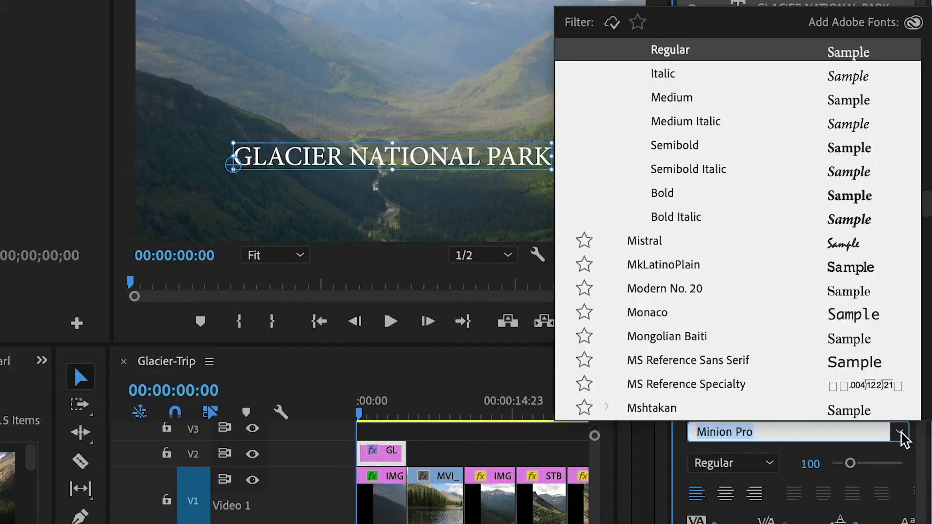
{"action": "scroll", "coordinate": [861, 378], "scroll_direction": "up", "scroll_amount": 4}
{"action": "scroll", "coordinate": [860, 377], "scroll_direction": "down", "scroll_amount": 2}
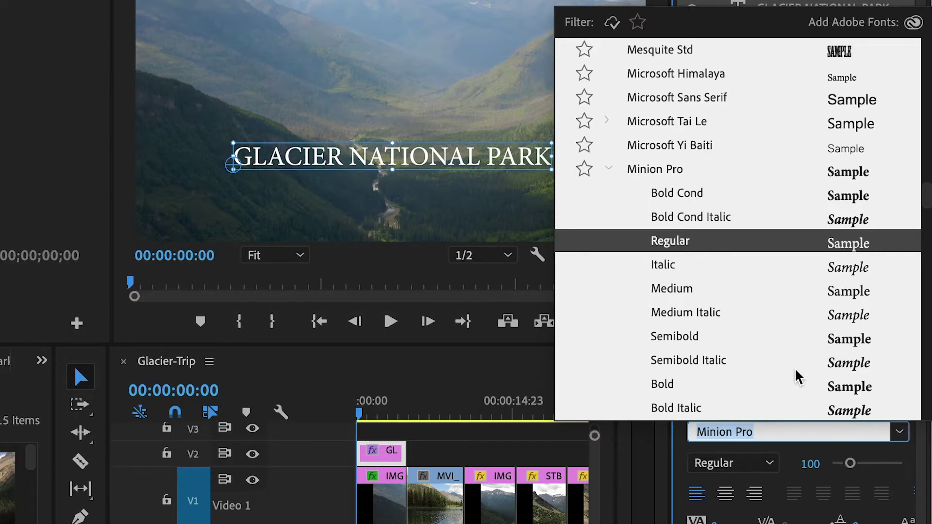
{"action": "type", "text": "OPEN"}
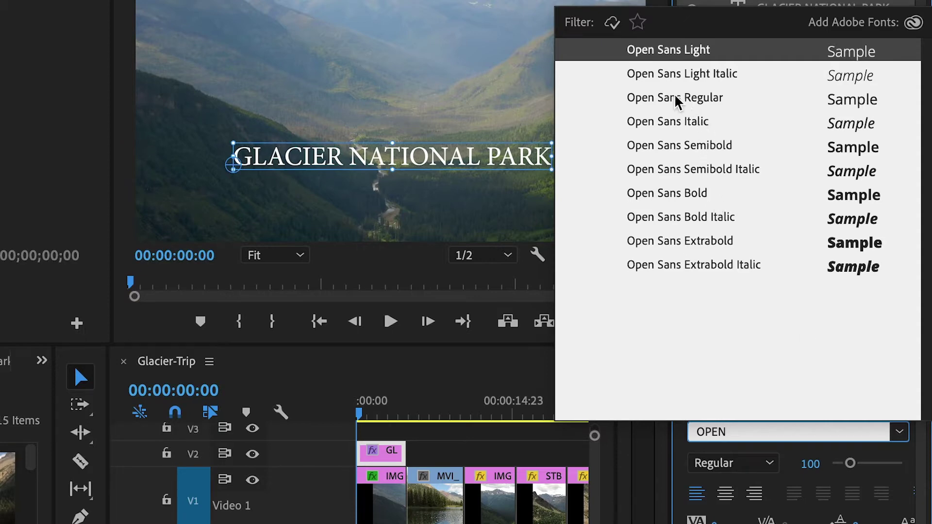
{"action": "left_click", "coordinate": [684, 102]}
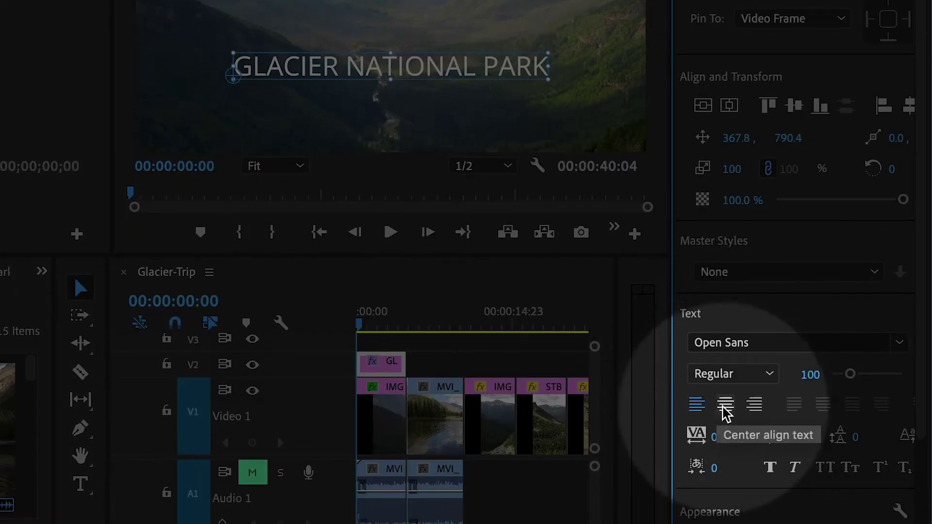
Centre-align the title text and move it toward the middle of the frame.
{"action": "left_click", "coordinate": [725, 407]}
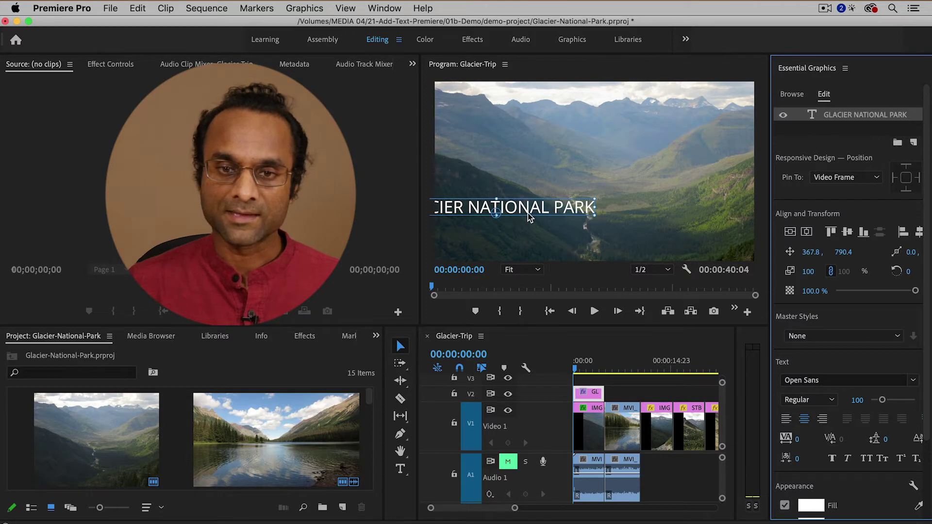
{"action": "left_click_drag", "start_coordinate": [529, 217], "coordinate": [606, 211]}
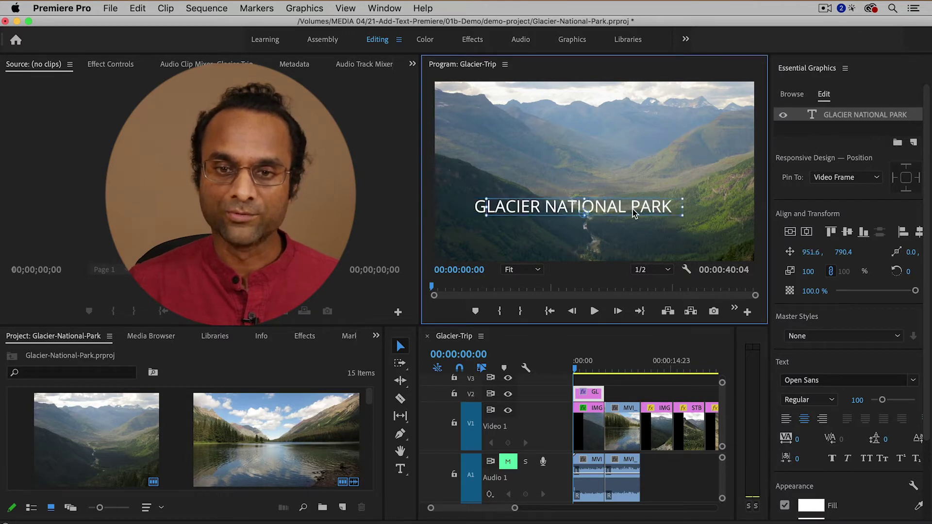
{"action": "left_click", "coordinate": [634, 213]}
{"action": "left_click_drag", "start_coordinate": [633, 213], "coordinate": [617, 216]}
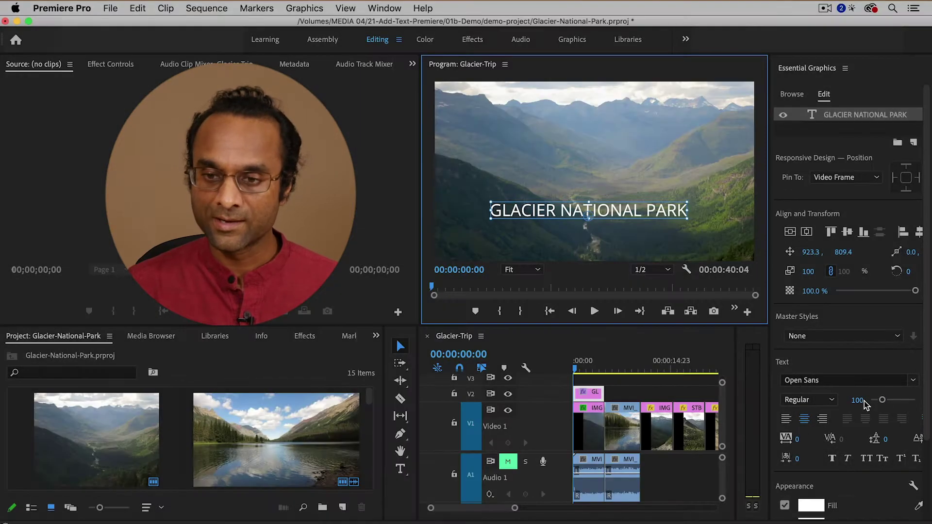
Set the title's font size to 125.
{"action": "left_click_drag", "start_coordinate": [882, 402], "coordinate": [887, 405]}
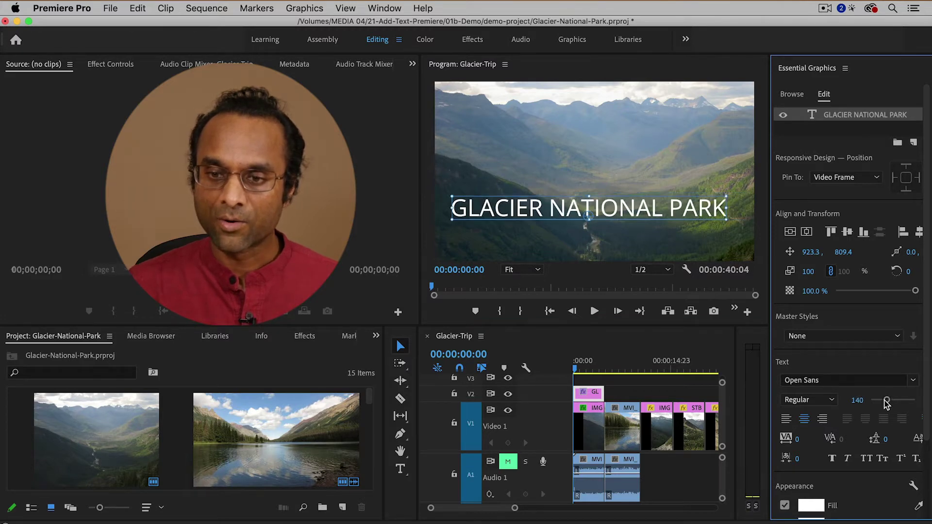
{"action": "left_click", "coordinate": [856, 400]}
{"action": "type", "text": "125"}
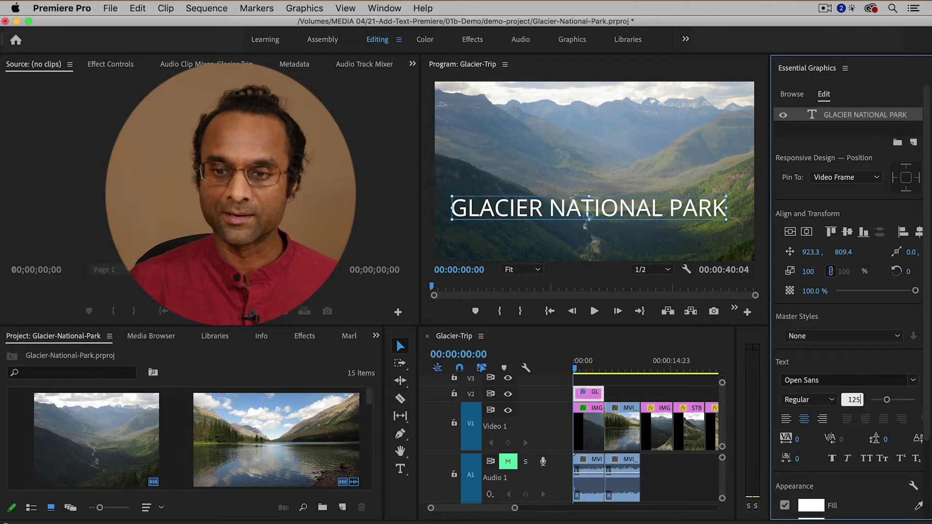
{"action": "key", "text": "Return"}
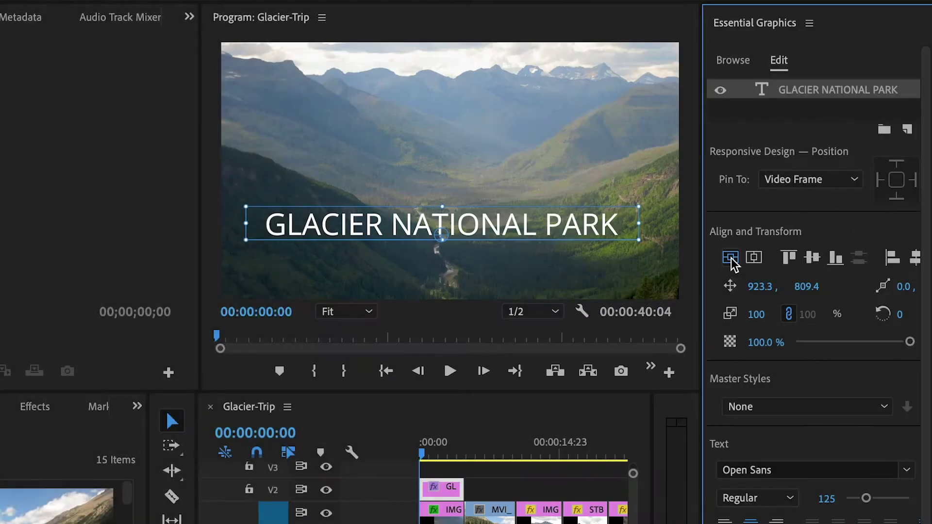
Align the title to the vertical and horizontal centre of the frame (956.3, 584.9).
{"action": "left_click", "coordinate": [732, 262]}
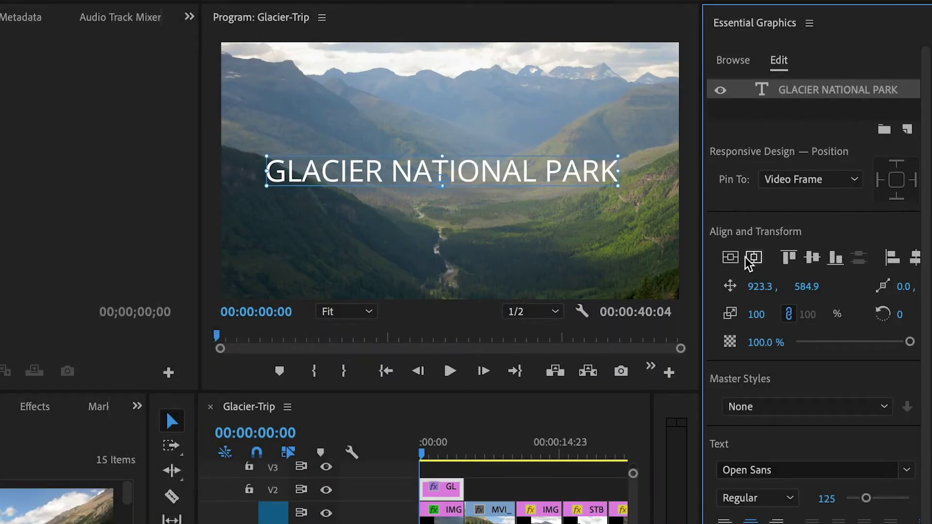
{"action": "left_click", "coordinate": [754, 260]}
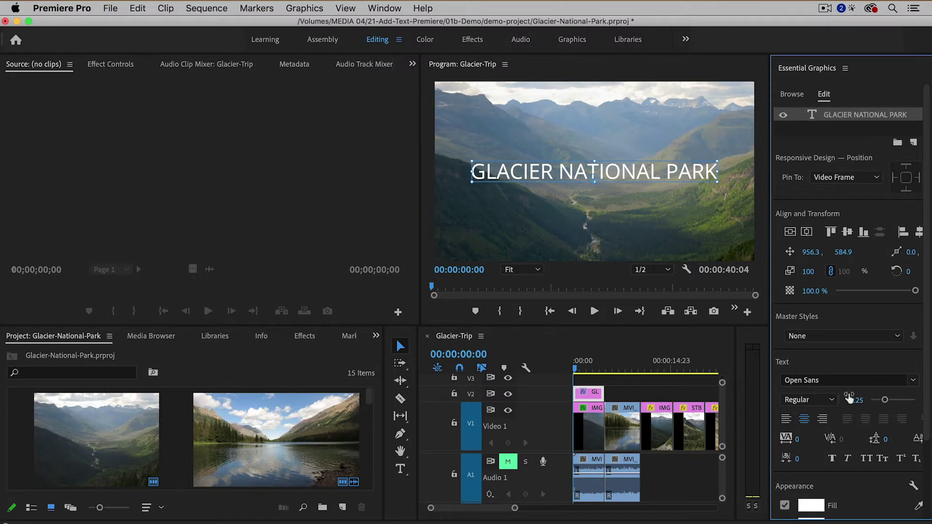
{"action": "scroll", "coordinate": [847, 397], "scroll_direction": "down", "scroll_amount": 5}
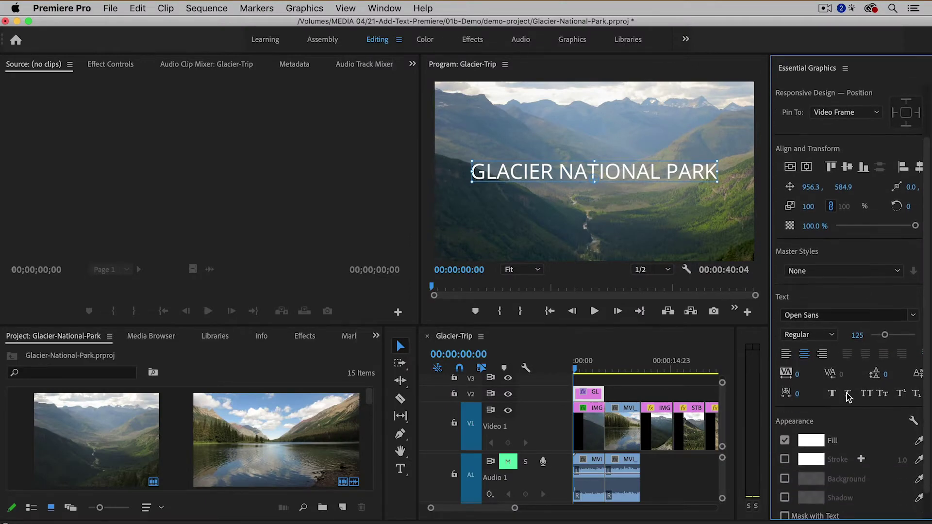
{"action": "scroll", "coordinate": [850, 403], "scroll_direction": "down", "scroll_amount": 1}
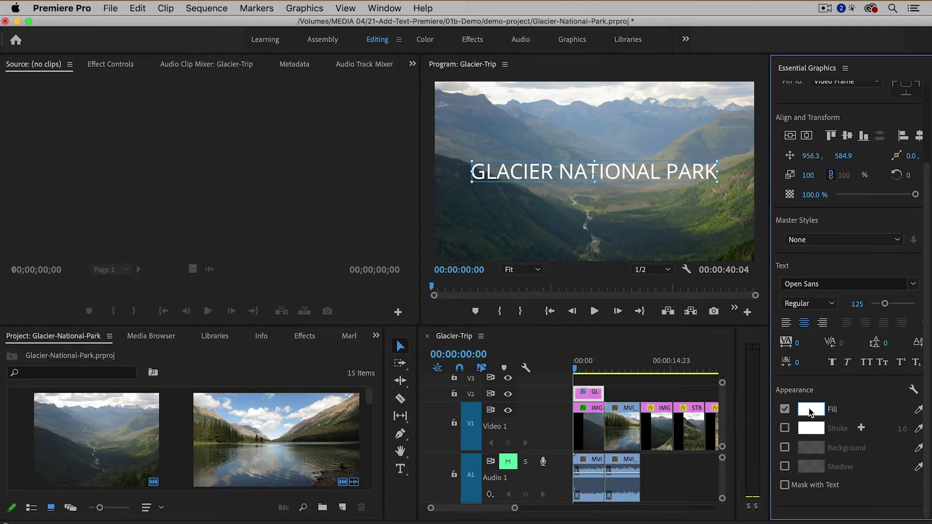
{"action": "left_click", "coordinate": [809, 411]}
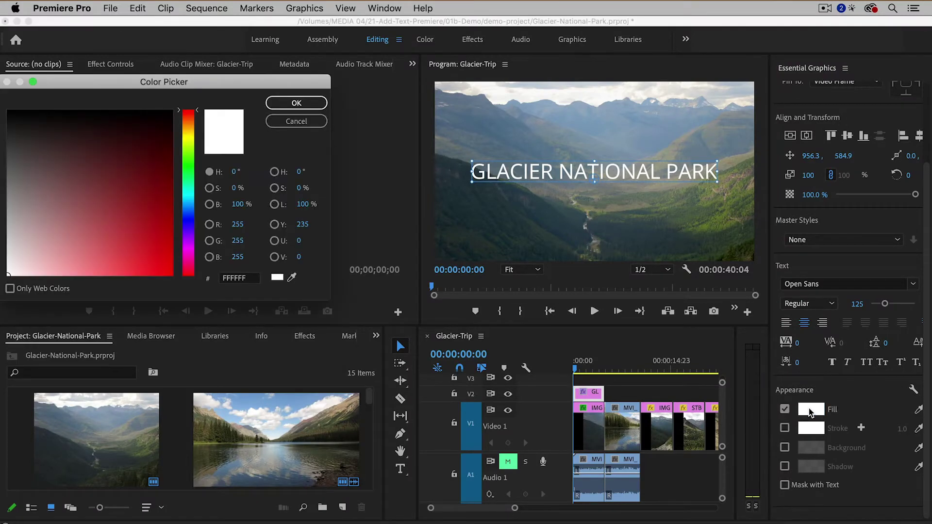
{"action": "left_click", "coordinate": [153, 248]}
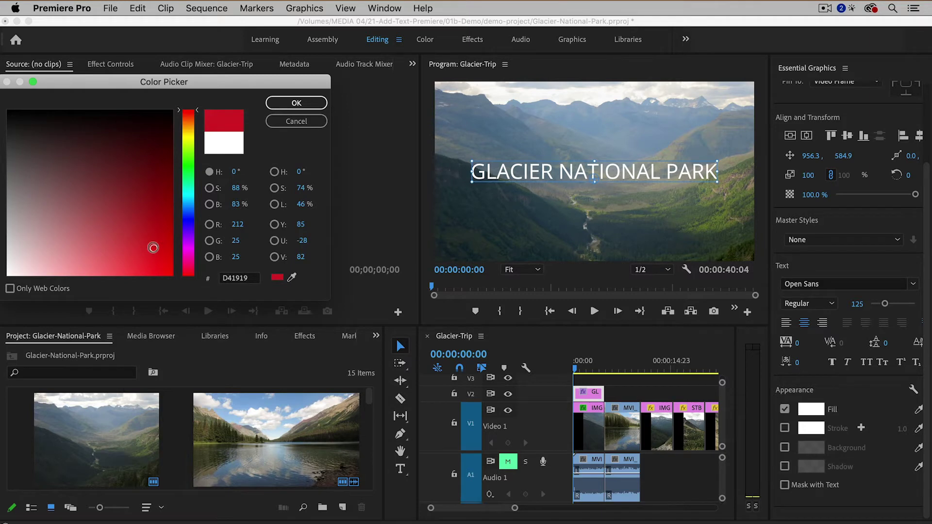
{"action": "left_click", "coordinate": [289, 104]}
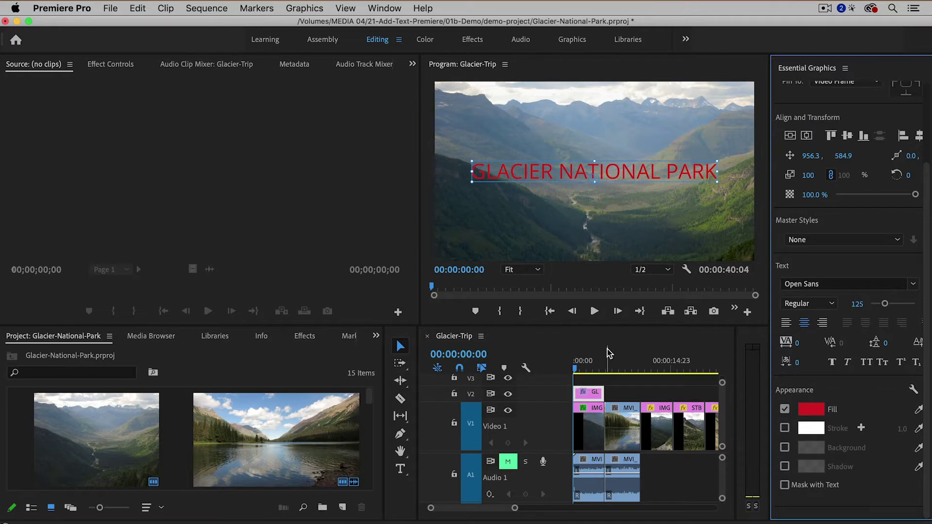
{"action": "key", "text": "super+z"}
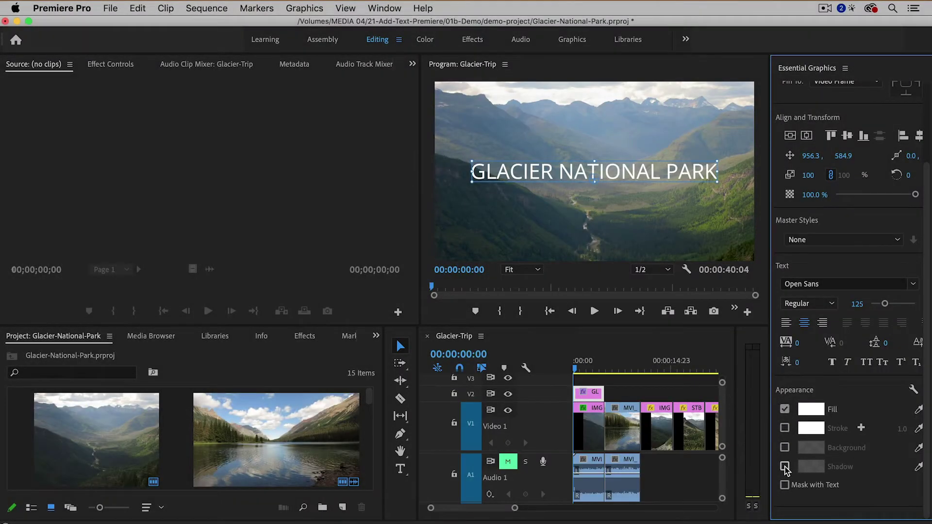
Enable a drop shadow on the title at 75% opacity and 135° angle.
{"action": "left_click", "coordinate": [785, 467]}
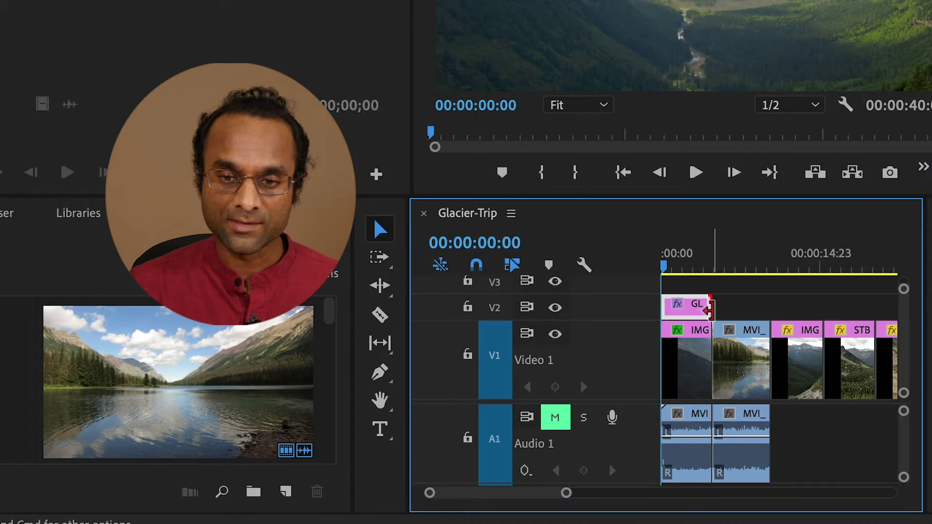
Lengthen the title clip to about seven seconds, then trim it back toward the first shot's end.
{"action": "left_click_drag", "start_coordinate": [705, 314], "coordinate": [756, 309]}
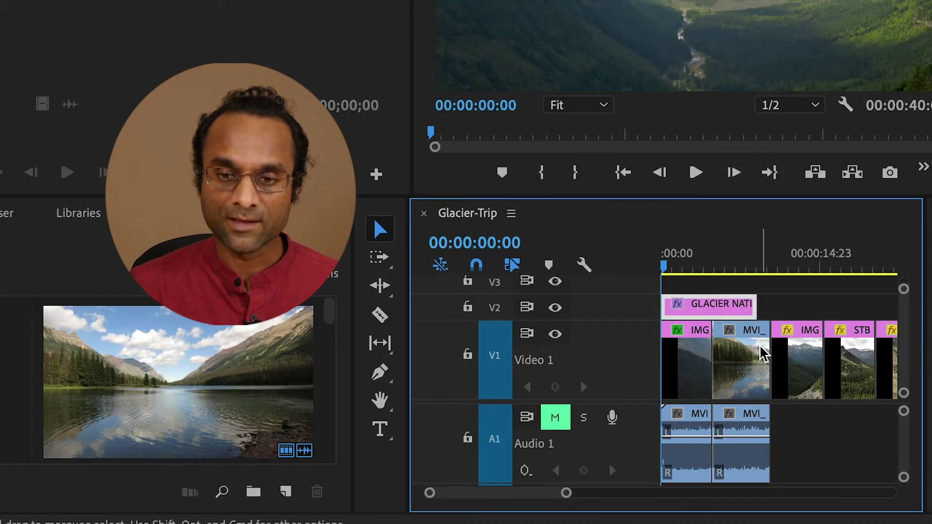
{"action": "left_click", "coordinate": [731, 266]}
{"action": "left_click_drag", "start_coordinate": [755, 309], "coordinate": [712, 309]}
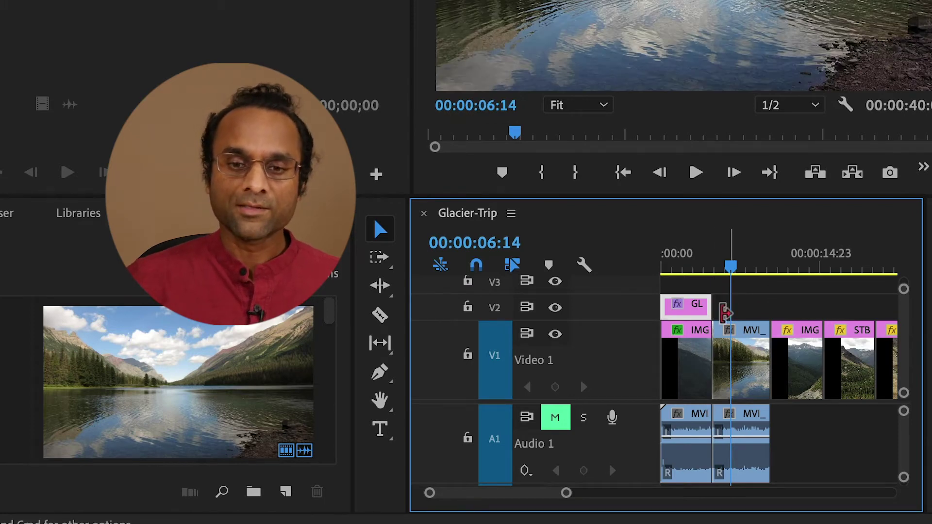
Park the playhead at 00:00:10:10 on the hiker trail clip.
{"action": "scroll", "coordinate": [537, 500], "scroll_direction": "down", "scroll_amount": 5}
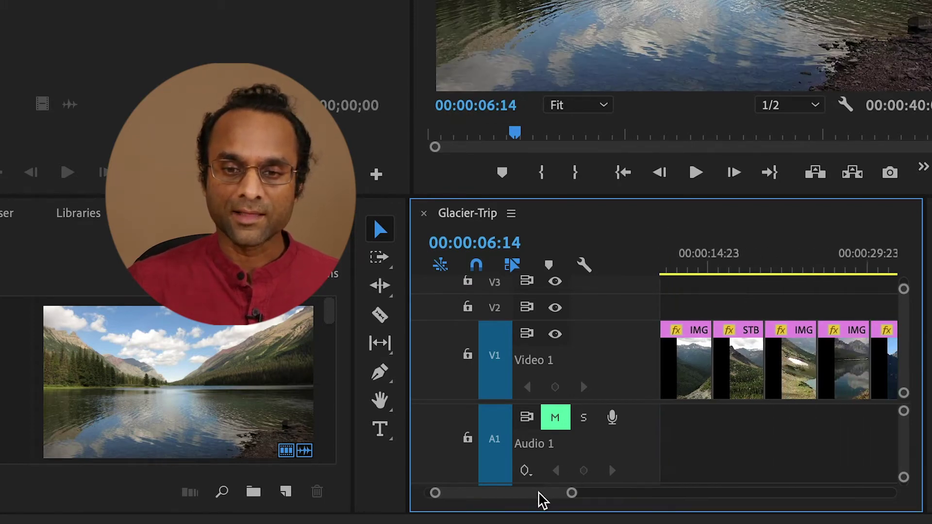
{"action": "scroll", "coordinate": [538, 500], "scroll_direction": "up", "scroll_amount": 5}
{"action": "left_click", "coordinate": [778, 264]}
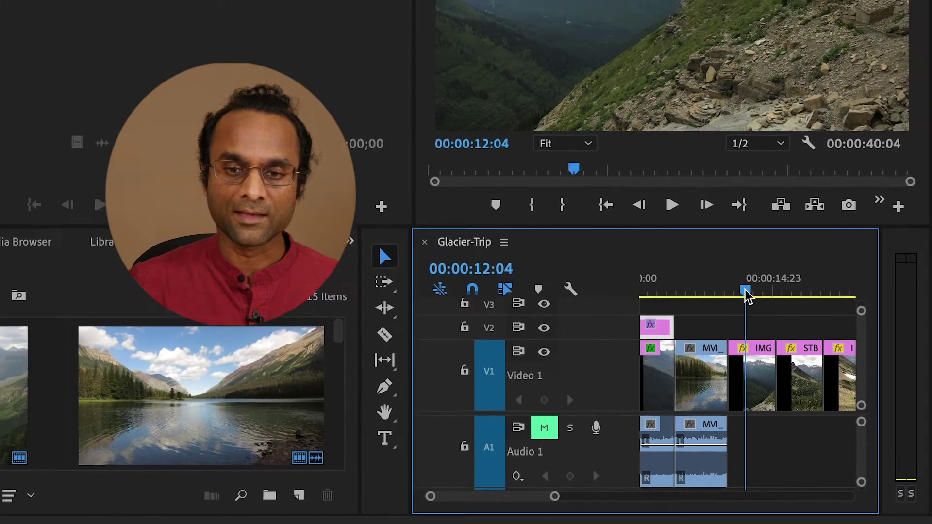
{"action": "left_click_drag", "start_coordinate": [772, 273], "coordinate": [755, 273]}
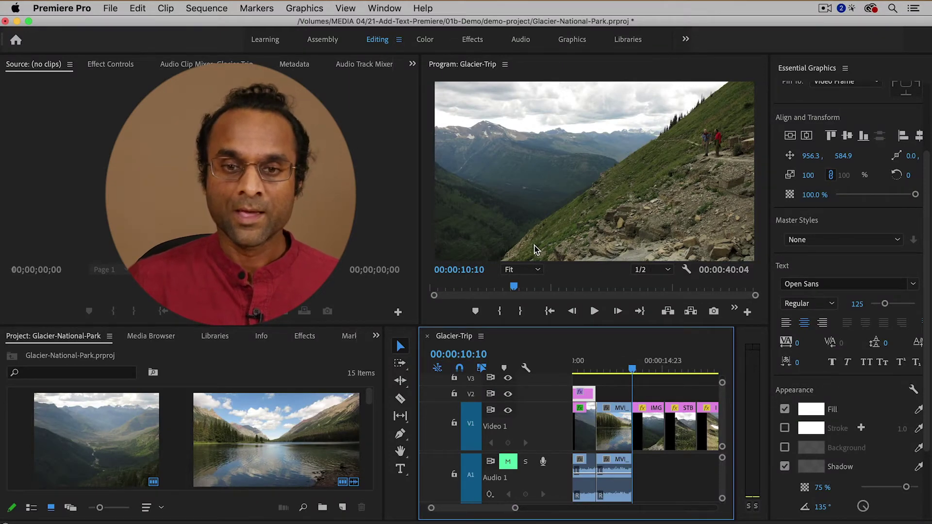
{"action": "key", "text": "t"}
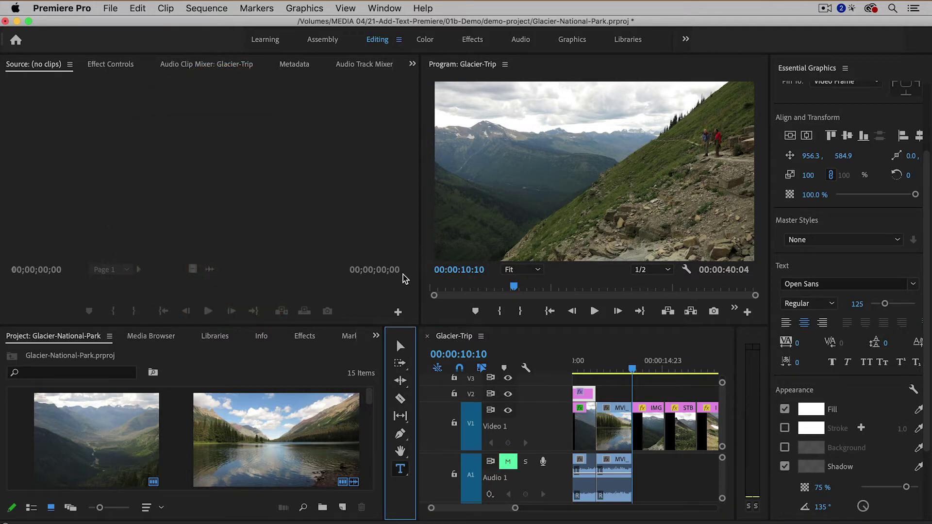
Type 'DAY 1' as a new text graphic over the hiker trail shot.
{"action": "left_click", "coordinate": [401, 469]}
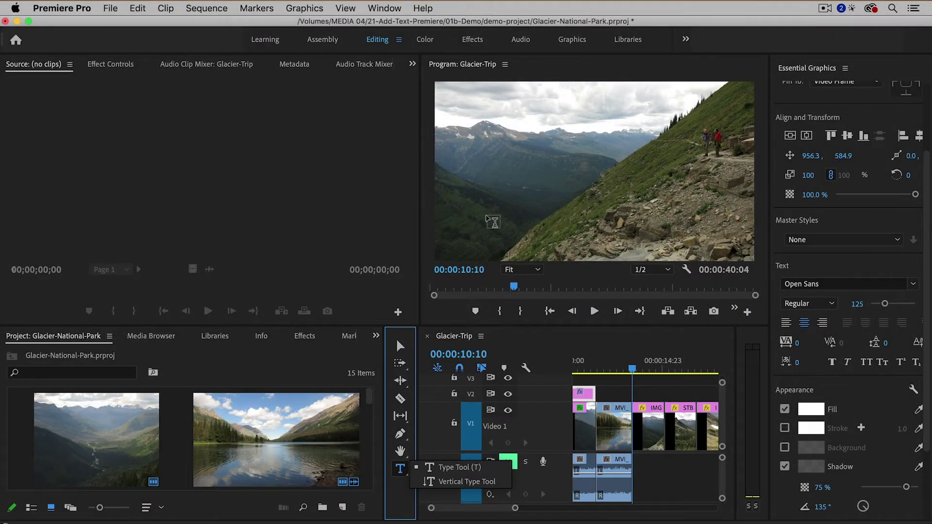
{"action": "left_click", "coordinate": [493, 223]}
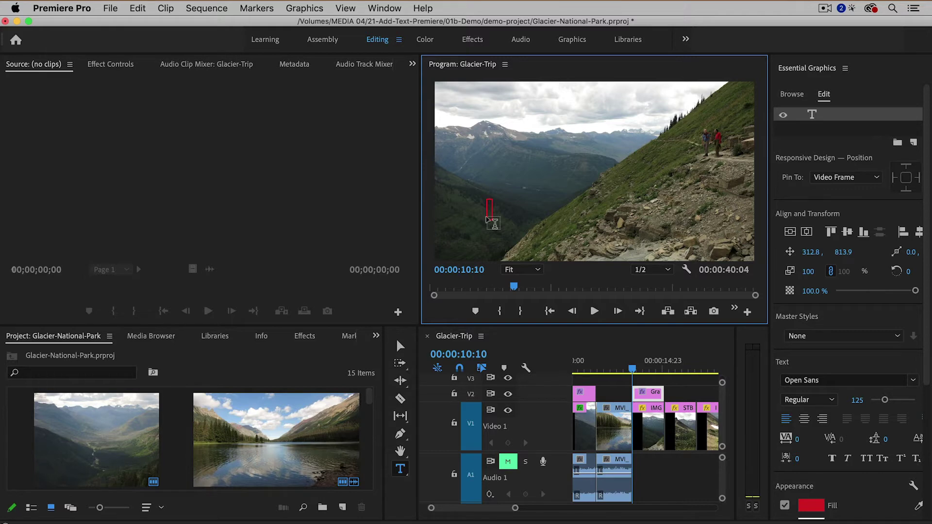
{"action": "type", "text": "DAY 1"}
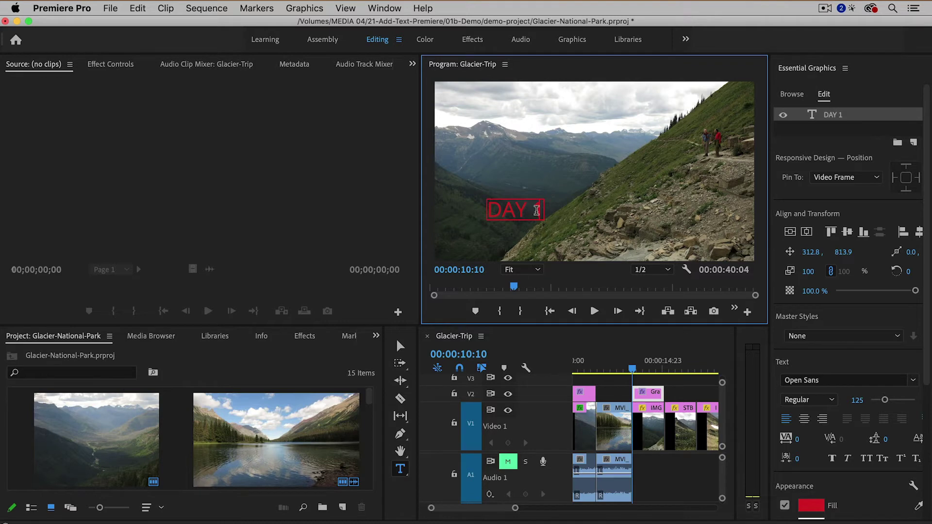
Select all the DAY 1 text and set its fill colour to white.
{"action": "left_click_drag", "start_coordinate": [530, 209], "coordinate": [510, 214]}
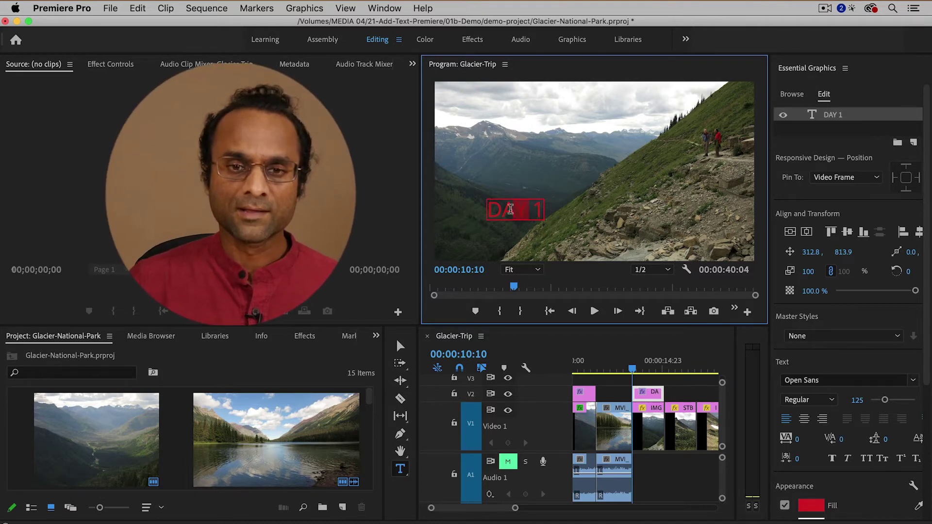
{"action": "key", "text": "super+a"}
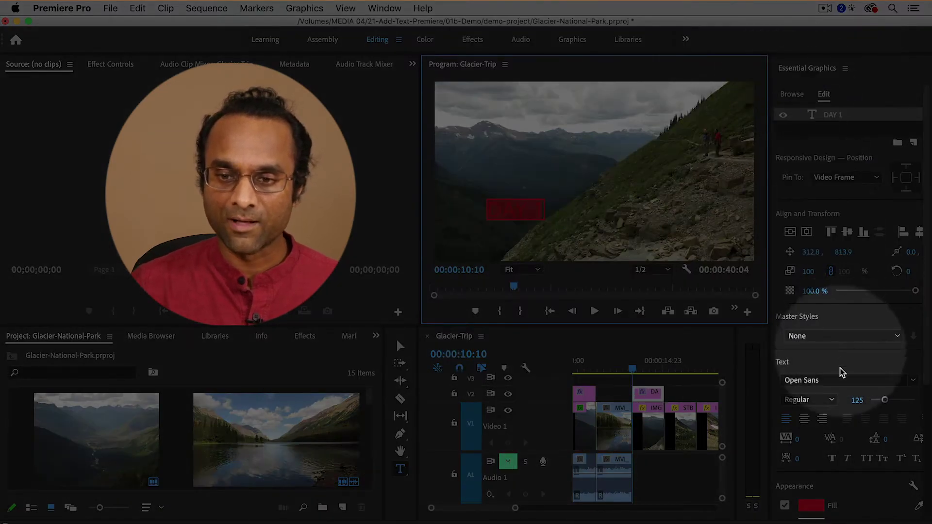
{"action": "scroll", "coordinate": [834, 495], "scroll_direction": "down", "scroll_amount": 1}
{"action": "scroll", "coordinate": [833, 495], "scroll_direction": "down", "scroll_amount": 1}
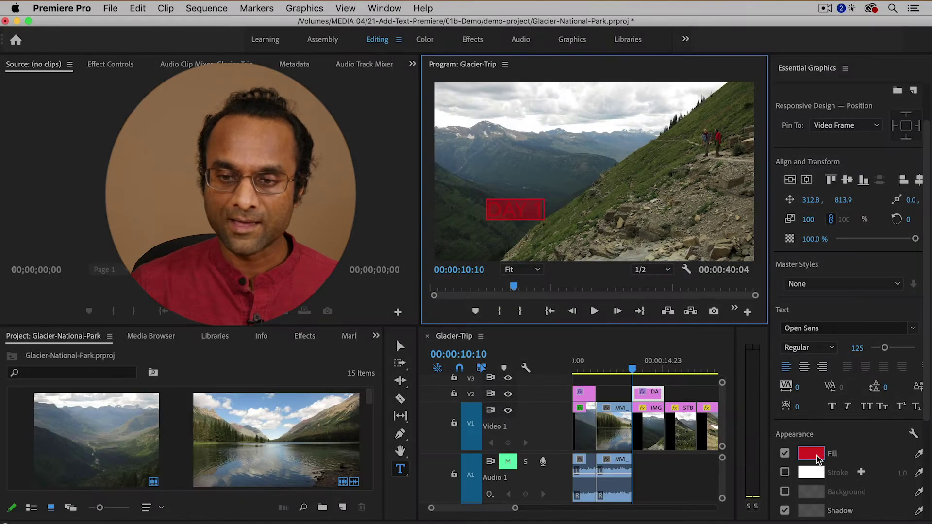
{"action": "left_click", "coordinate": [819, 459]}
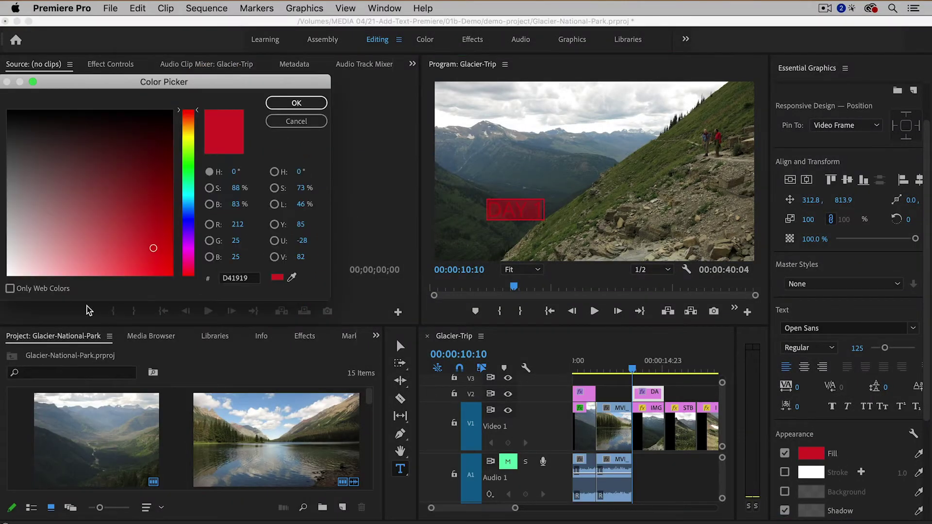
{"action": "left_click", "coordinate": [7, 274]}
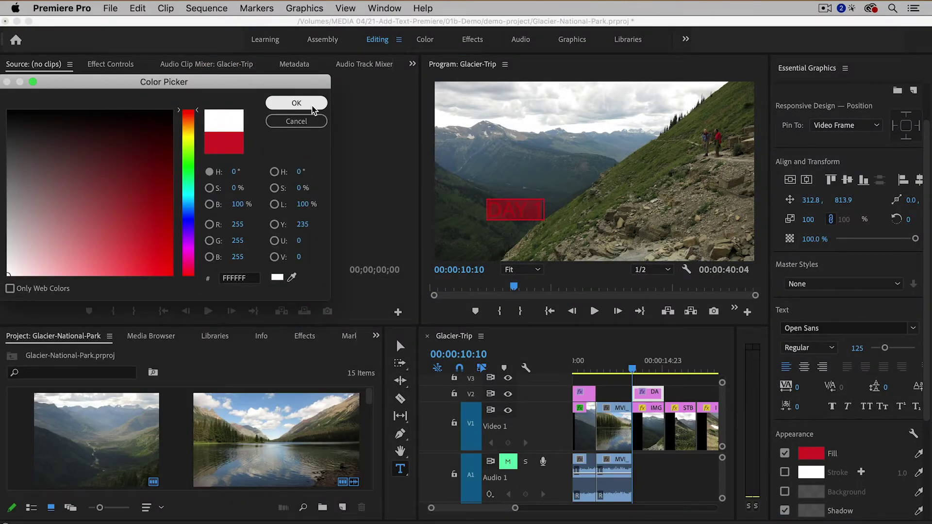
{"action": "left_click", "coordinate": [311, 104]}
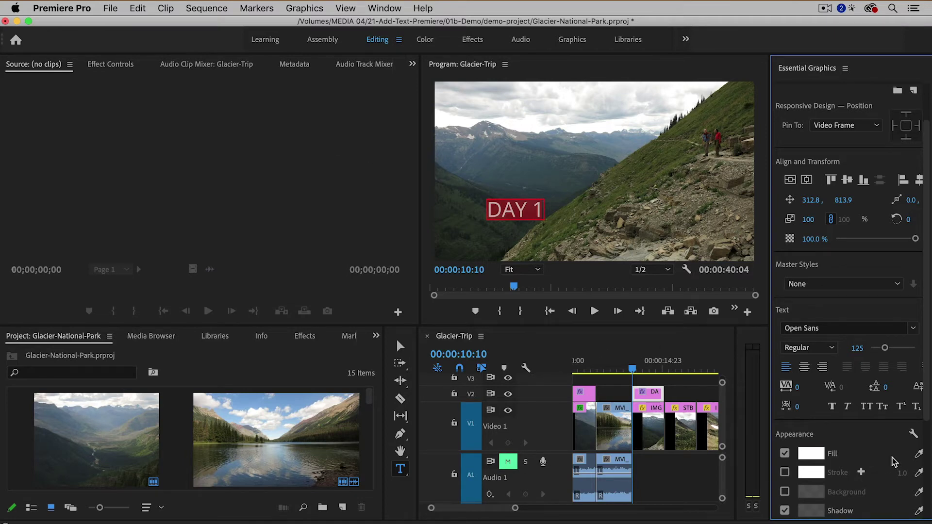
Set the DAY 1 font size to 100.
{"action": "left_click", "coordinate": [856, 348]}
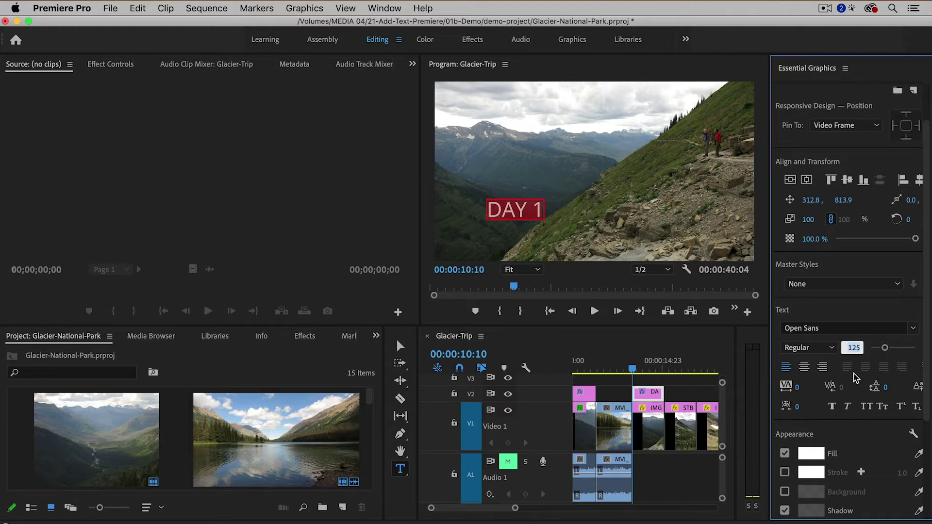
{"action": "type", "text": "100"}
{"action": "key", "text": "Return"}
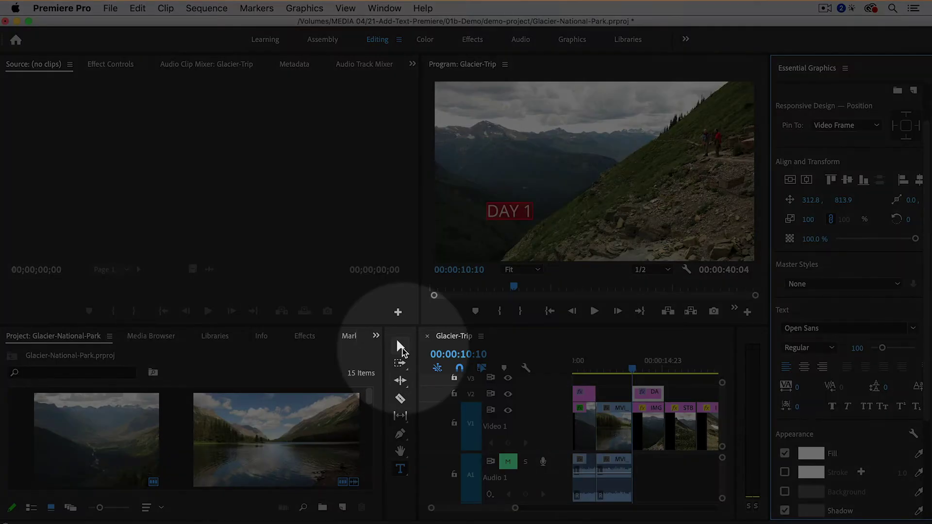
{"action": "left_click", "coordinate": [400, 346]}
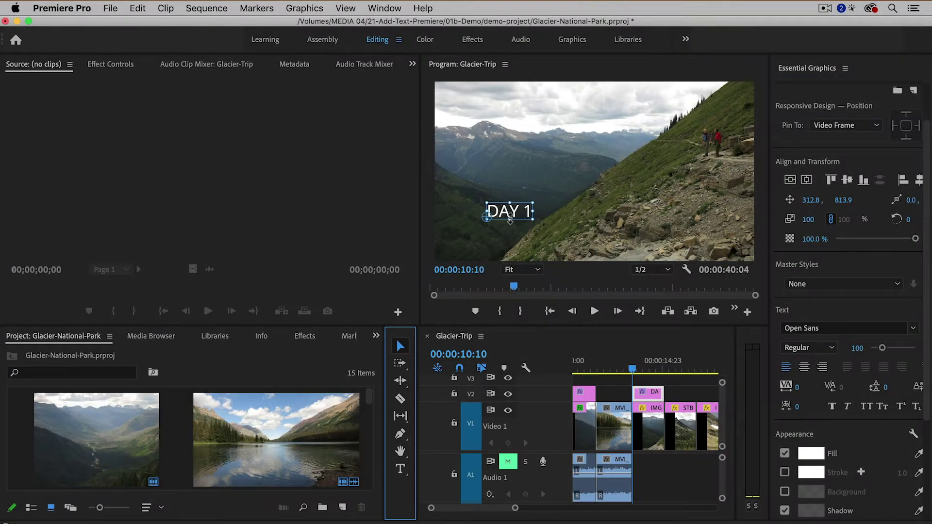
Move the DAY 1 title down and left to position 190.5, 893.0.
{"action": "left_click", "coordinate": [514, 215]}
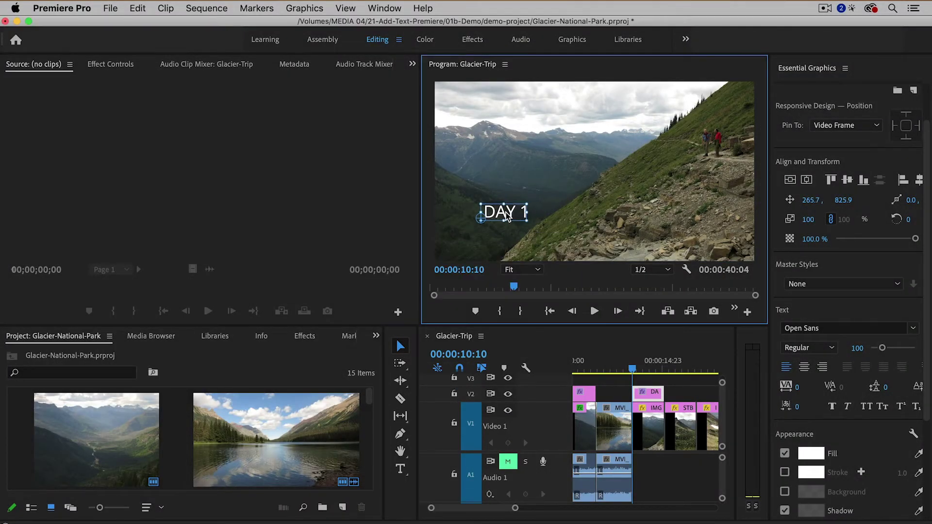
{"action": "left_click_drag", "start_coordinate": [506, 216], "coordinate": [495, 226]}
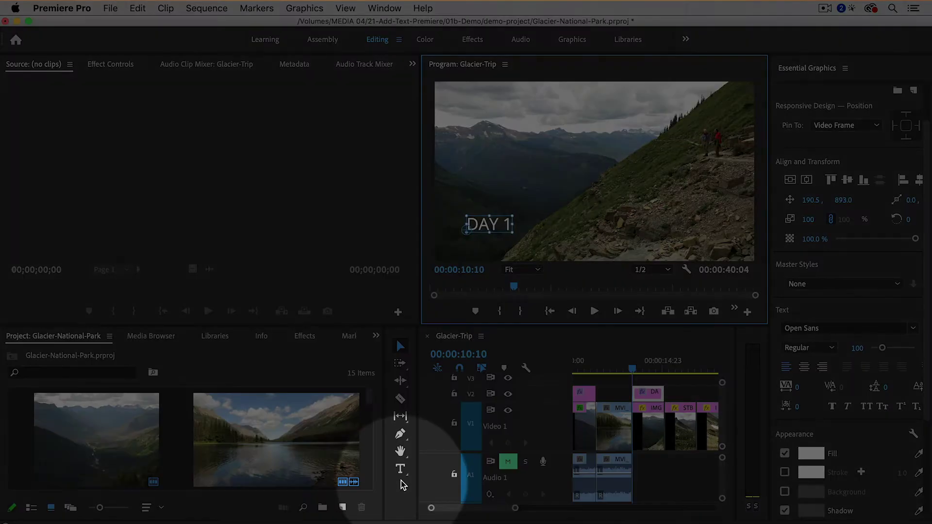
{"action": "left_click", "coordinate": [400, 469]}
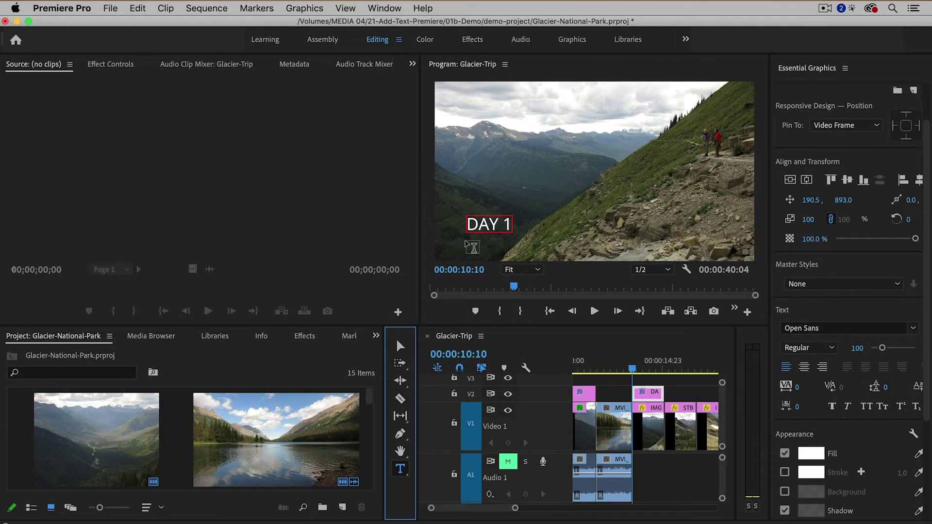
Add a new text layer reading 'Highline Trail' below DAY 1.
{"action": "left_click", "coordinate": [468, 237]}
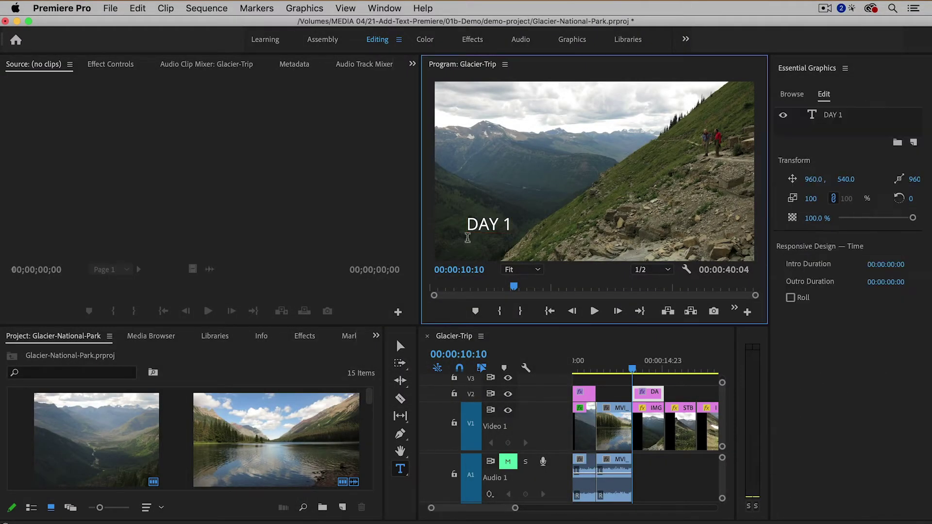
{"action": "left_click", "coordinate": [467, 237]}
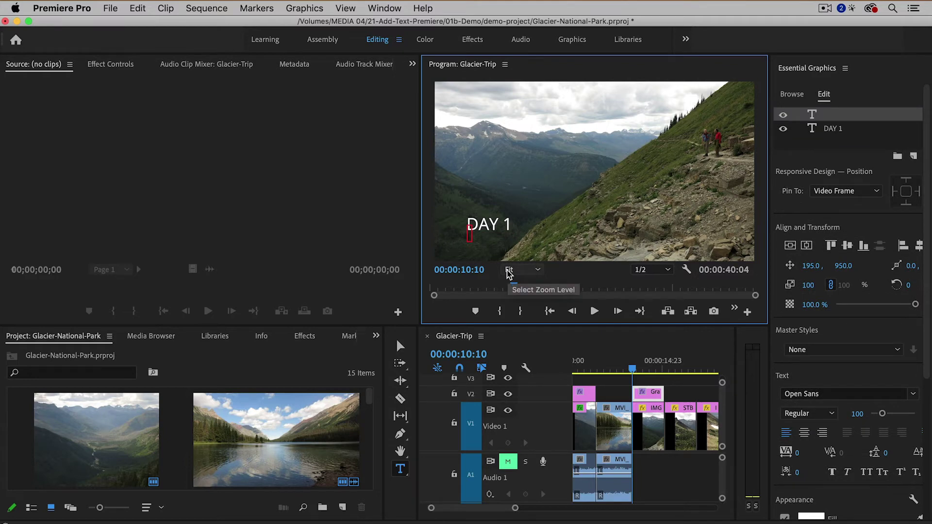
{"action": "type", "text": "Highline"}
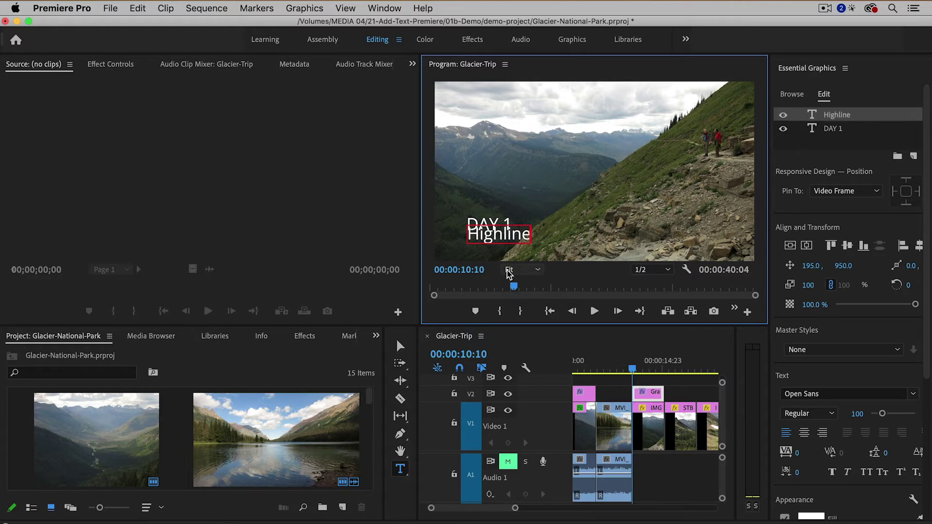
{"action": "type", "text": " Trail"}
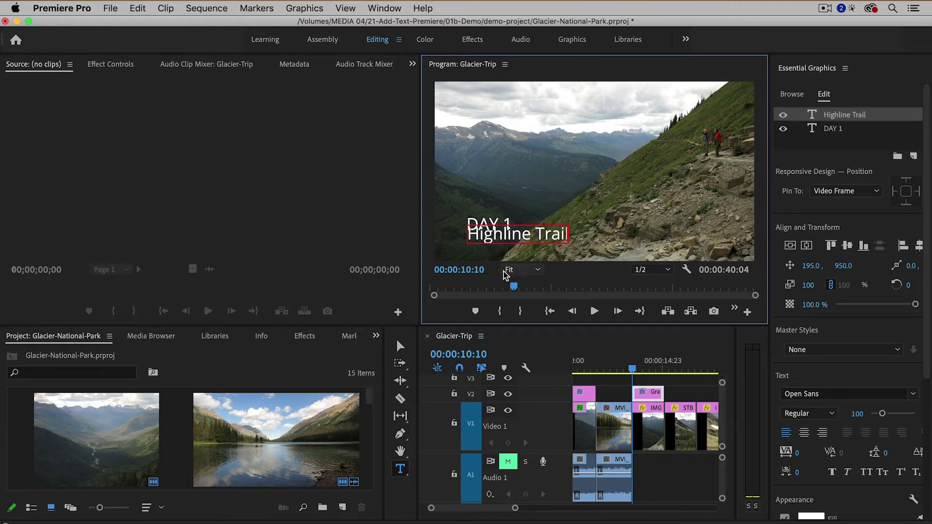
Place Highline Trail just beneath DAY 1 and set its font size to 90.
{"action": "left_click", "coordinate": [401, 345]}
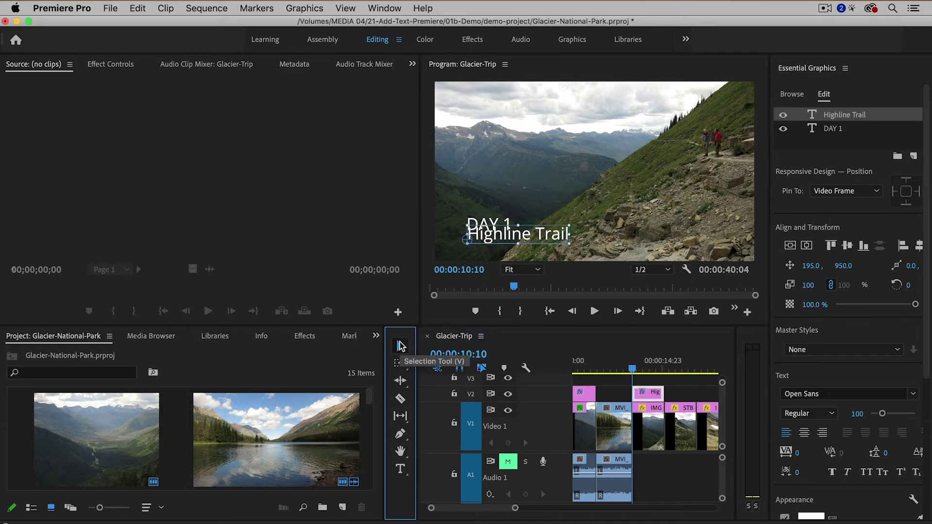
{"action": "left_click_drag", "start_coordinate": [530, 236], "coordinate": [531, 244]}
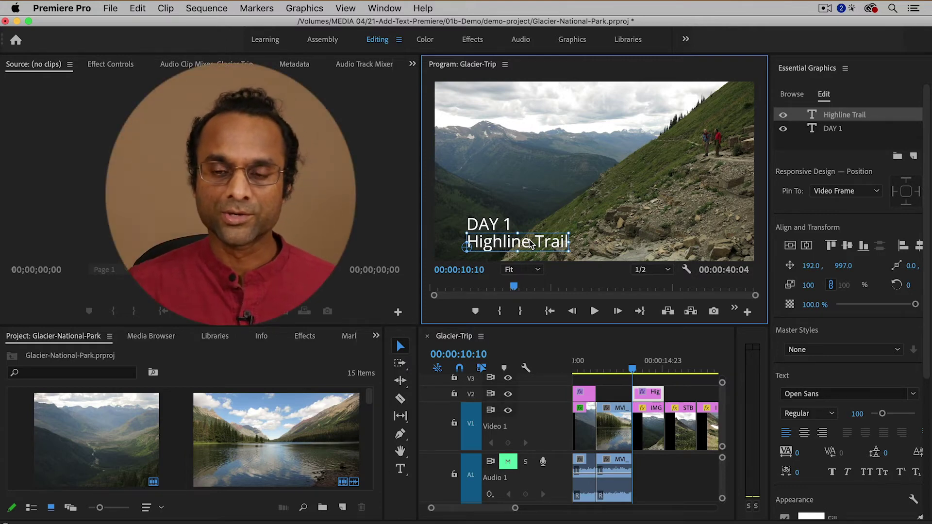
{"action": "left_click", "coordinate": [854, 413]}
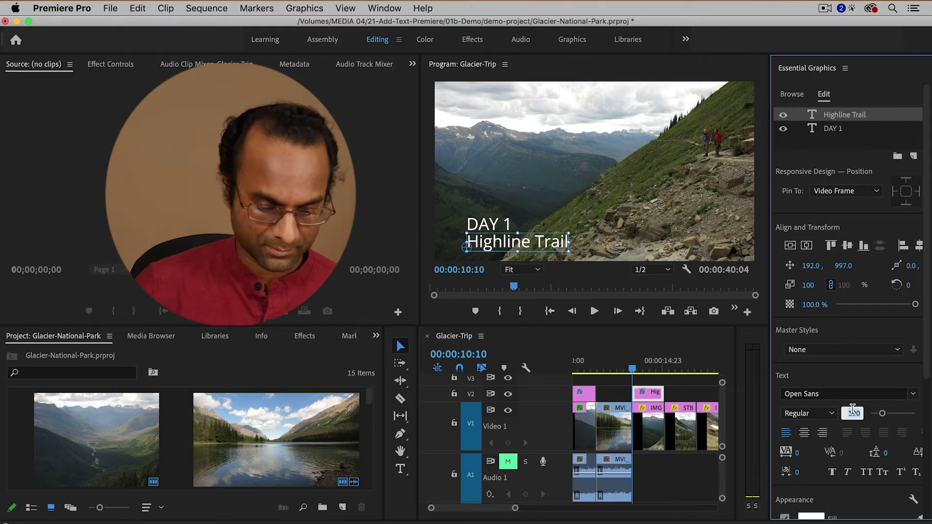
{"action": "type", "text": "90"}
{"action": "key", "text": "Return"}
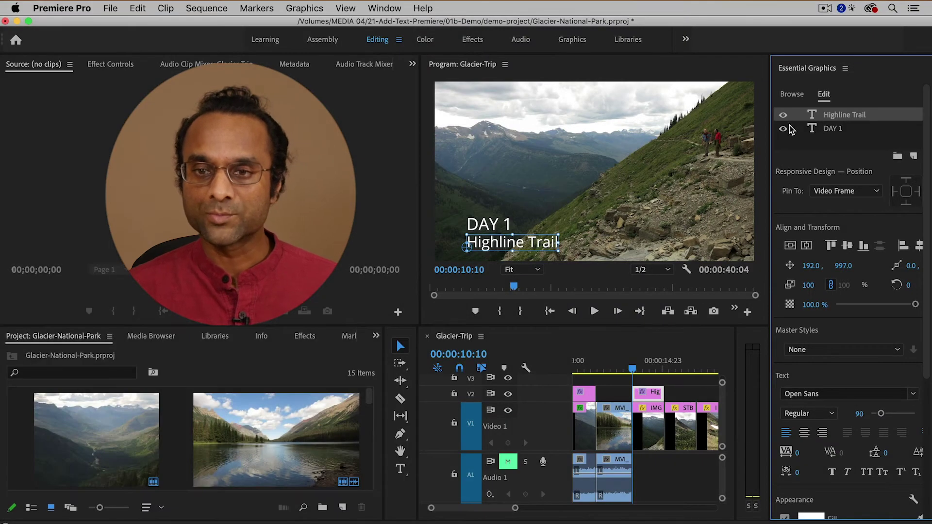
{"action": "left_click", "coordinate": [784, 117]}
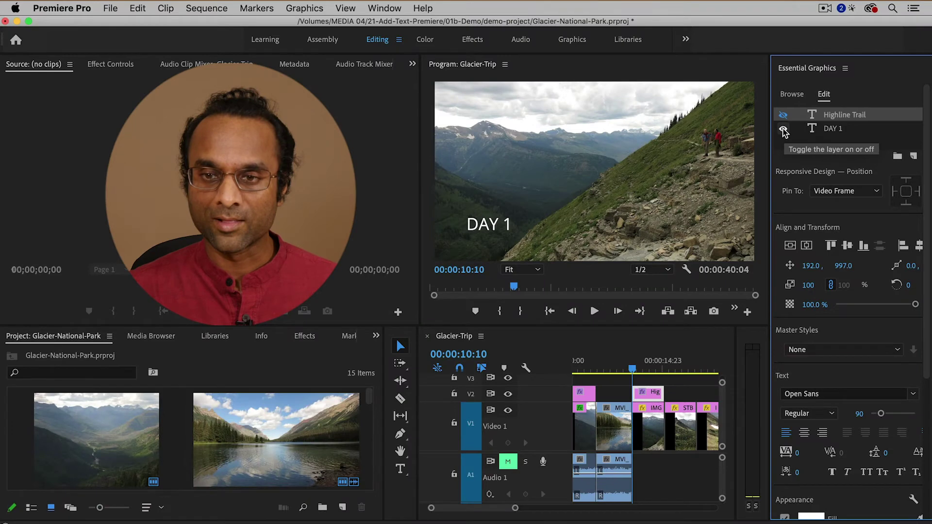
{"action": "left_click", "coordinate": [783, 130]}
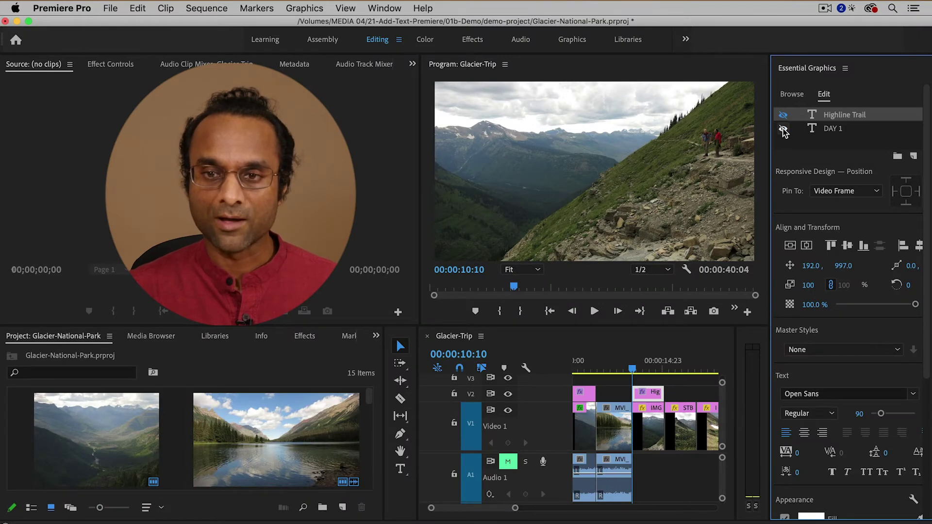
{"action": "left_click", "coordinate": [783, 130]}
{"action": "left_click", "coordinate": [783, 115]}
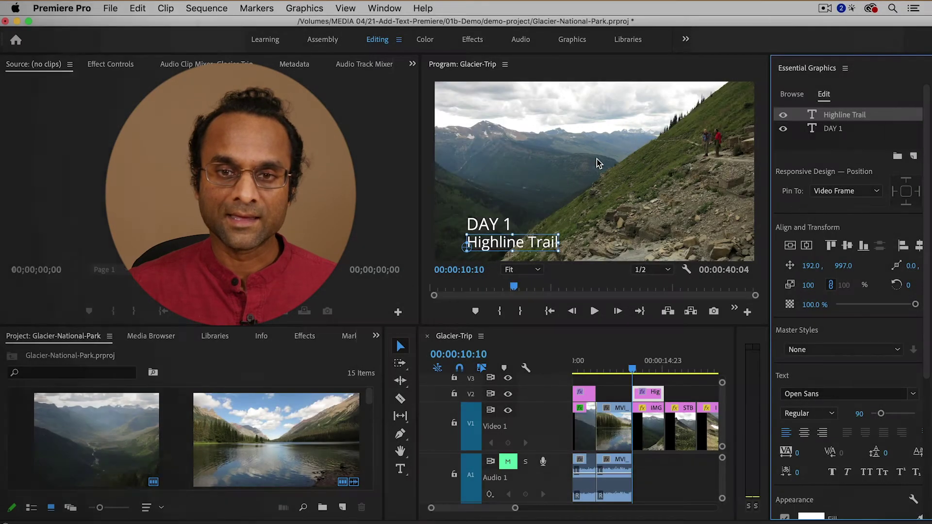
Turn the Program Monitor's Safe Margins guides on, then back off.
{"action": "right_click", "coordinate": [597, 162]}
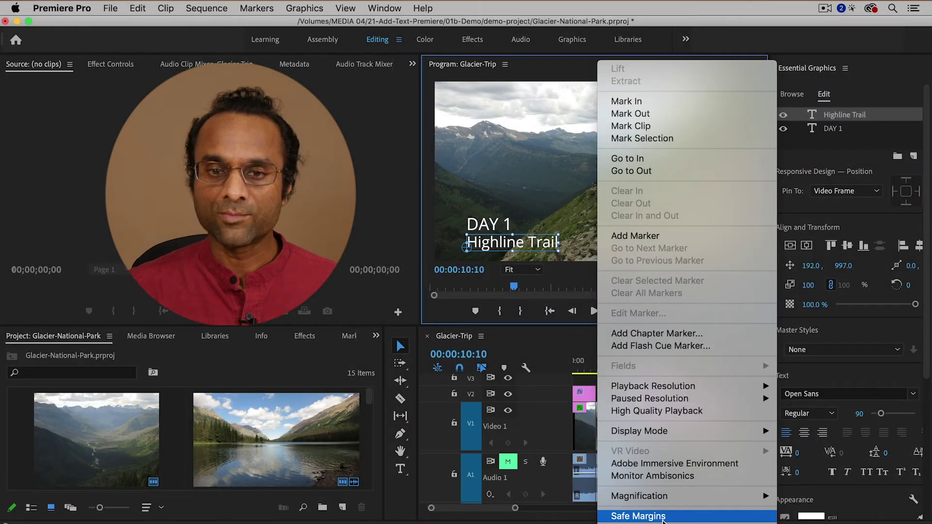
{"action": "left_click", "coordinate": [663, 516]}
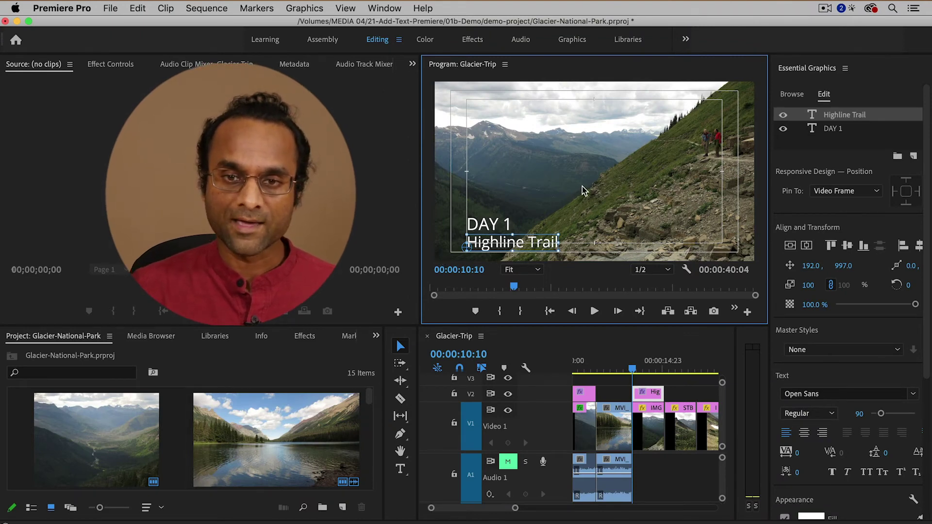
{"action": "right_click", "coordinate": [610, 178]}
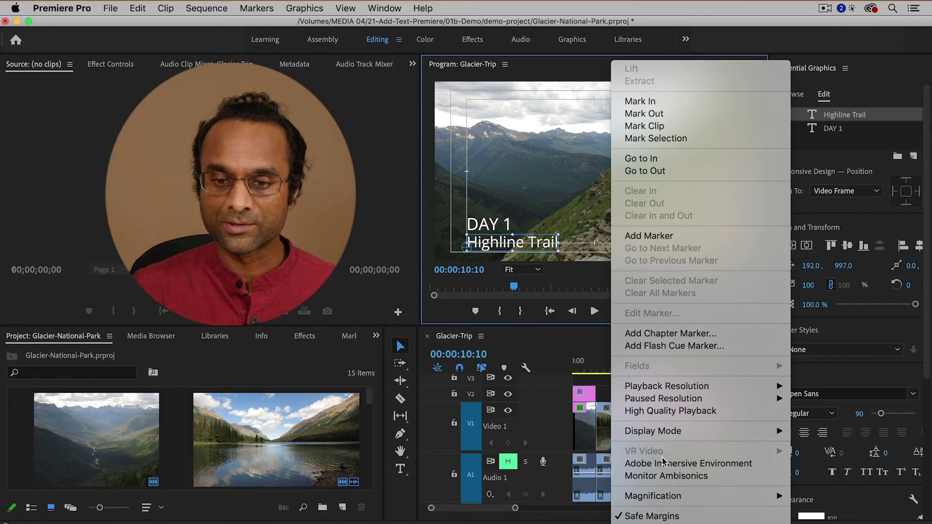
{"action": "left_click", "coordinate": [672, 515]}
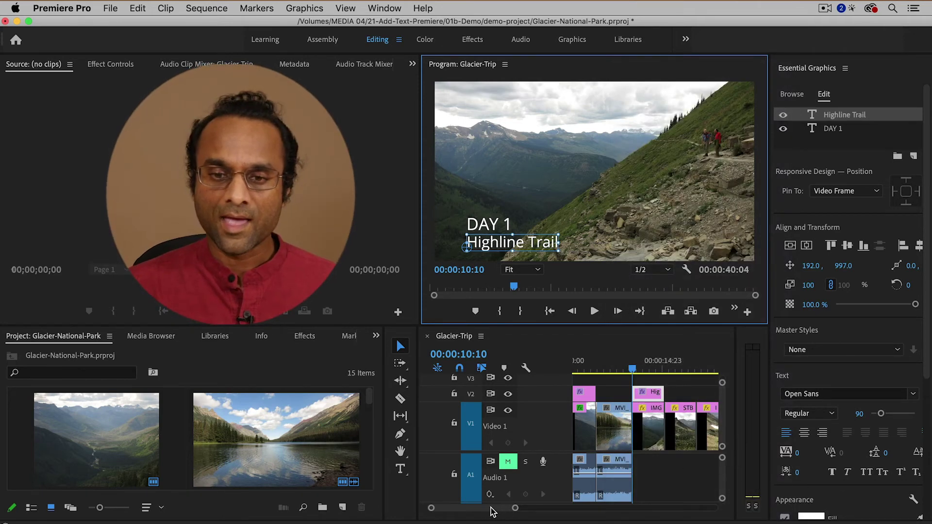
Move the playhead to the lake shot at 00:00:20:08 and widen the Timeline panel.
{"action": "left_click_drag", "start_coordinate": [491, 512], "coordinate": [497, 509]}
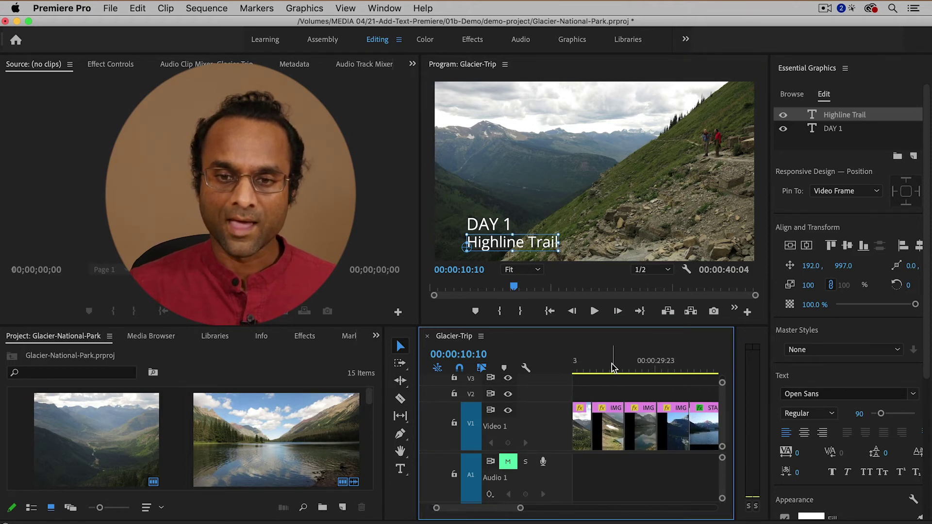
{"action": "left_click_drag", "start_coordinate": [610, 367], "coordinate": [599, 368]}
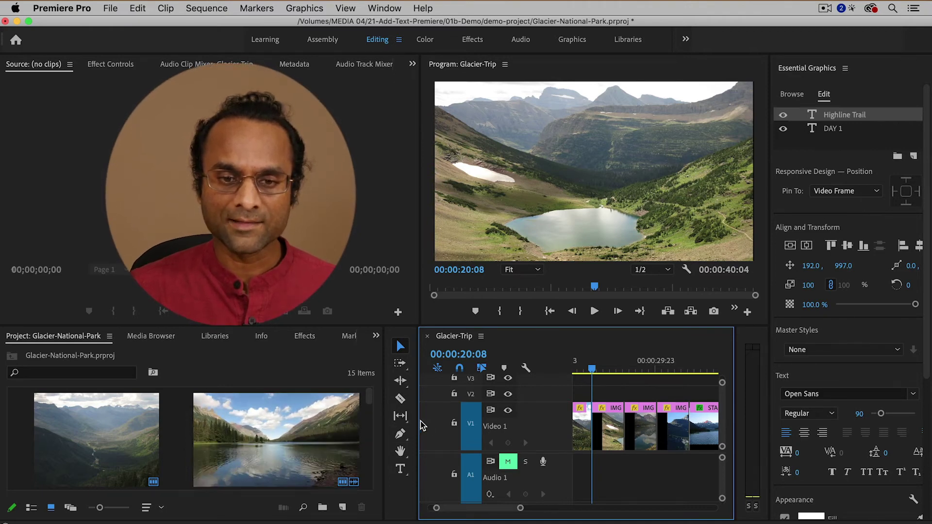
{"action": "left_click_drag", "start_coordinate": [392, 421], "coordinate": [303, 421]}
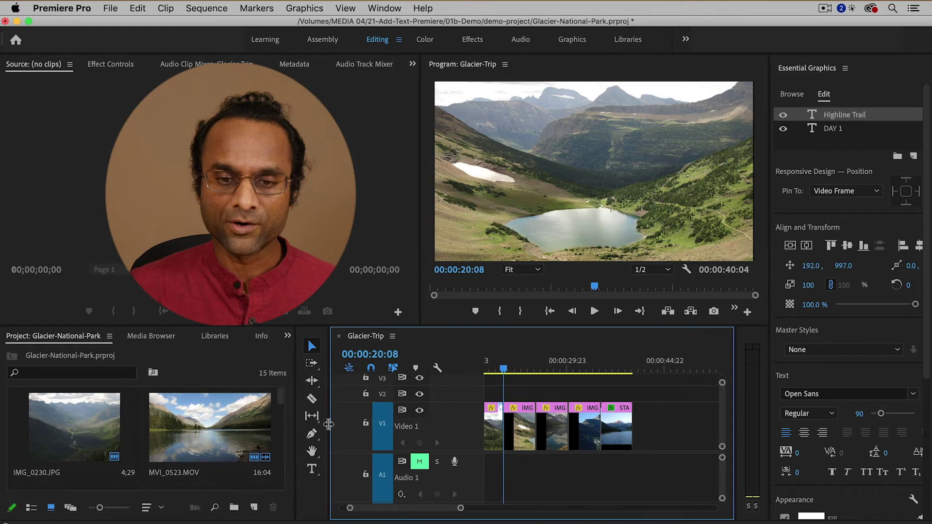
{"action": "left_click_drag", "start_coordinate": [398, 513], "coordinate": [392, 511]}
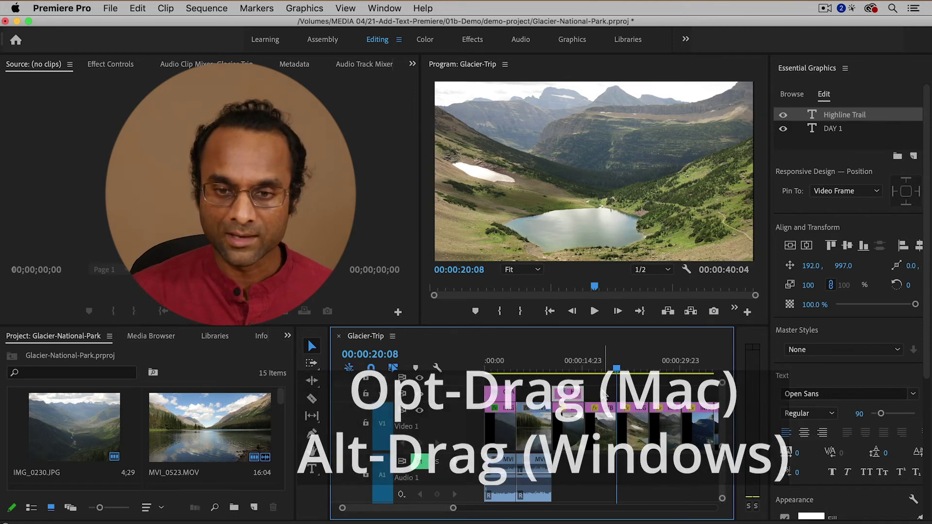
Option-drag a copy of the DAY 1 / Highline Trail graphic onto the lake clip and add an empty text layer.
{"action": "left_click_drag", "start_coordinate": [572, 396], "coordinate": [631, 399]}
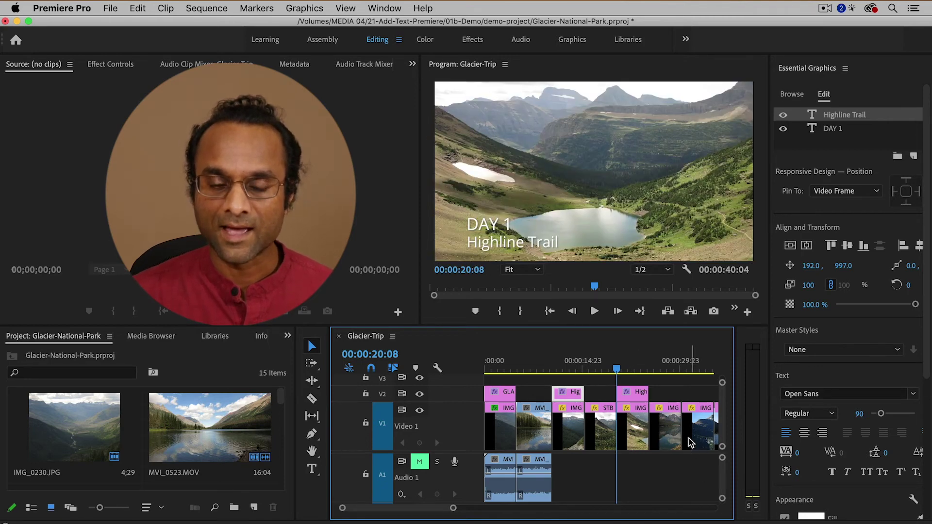
{"action": "left_click_drag", "start_coordinate": [624, 373], "coordinate": [626, 373]}
{"action": "left_click", "coordinate": [628, 392]}
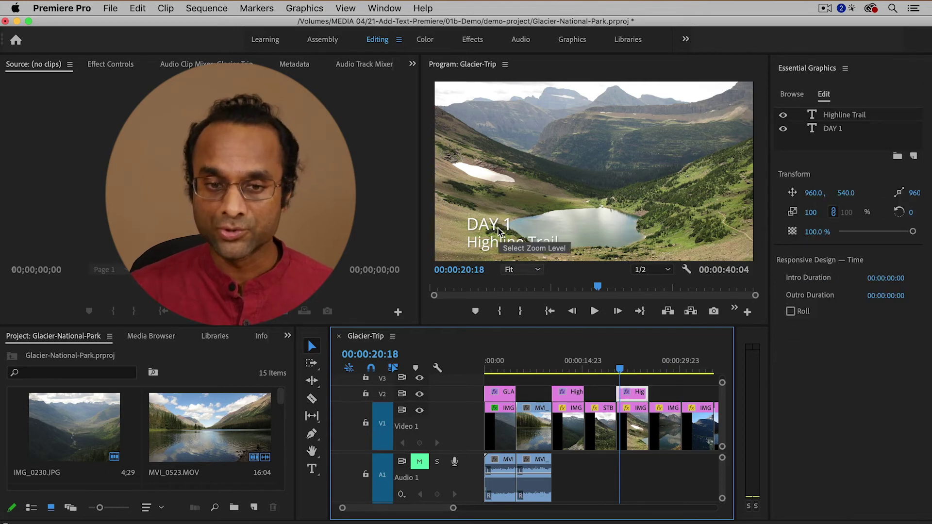
{"action": "left_click", "coordinate": [312, 468]}
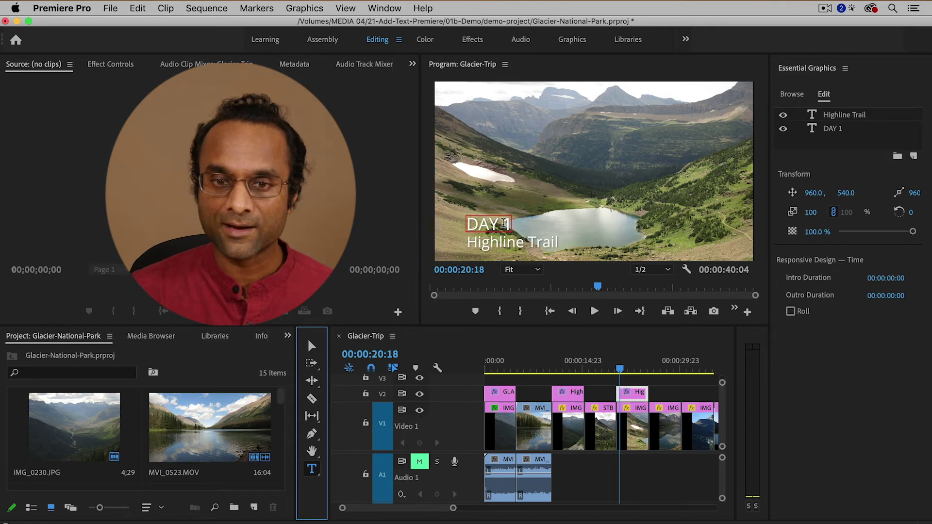
{"action": "left_click", "coordinate": [529, 219]}
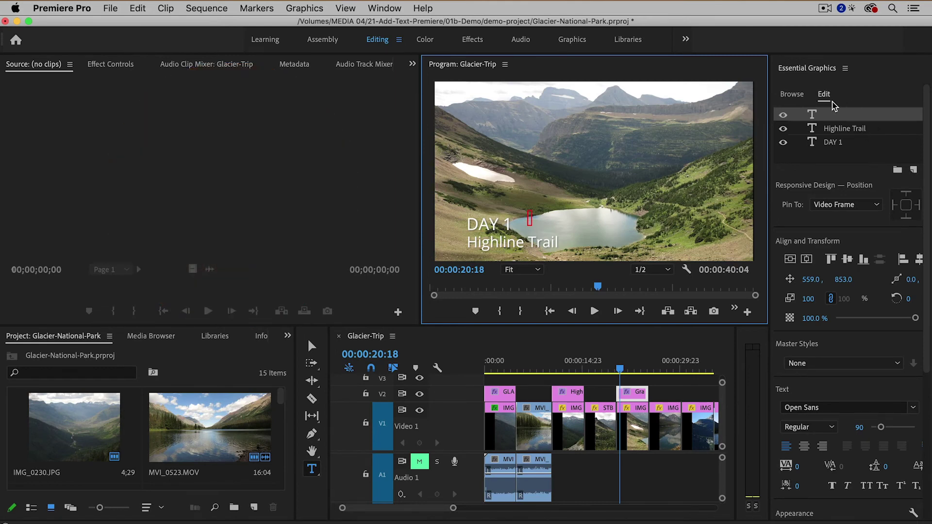
Delete the empty text layer and change DAY 1 to DAY 2.
{"action": "left_click", "coordinate": [823, 115]}
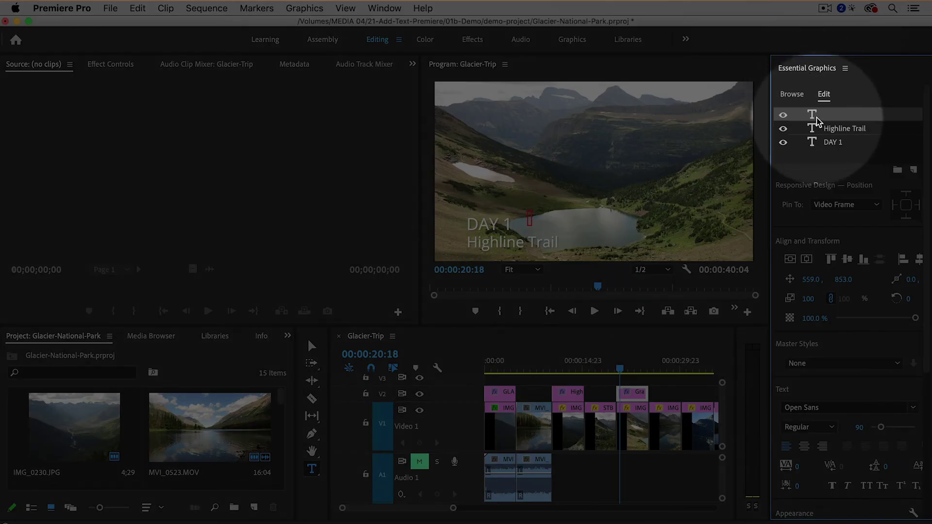
{"action": "key", "text": "Delete"}
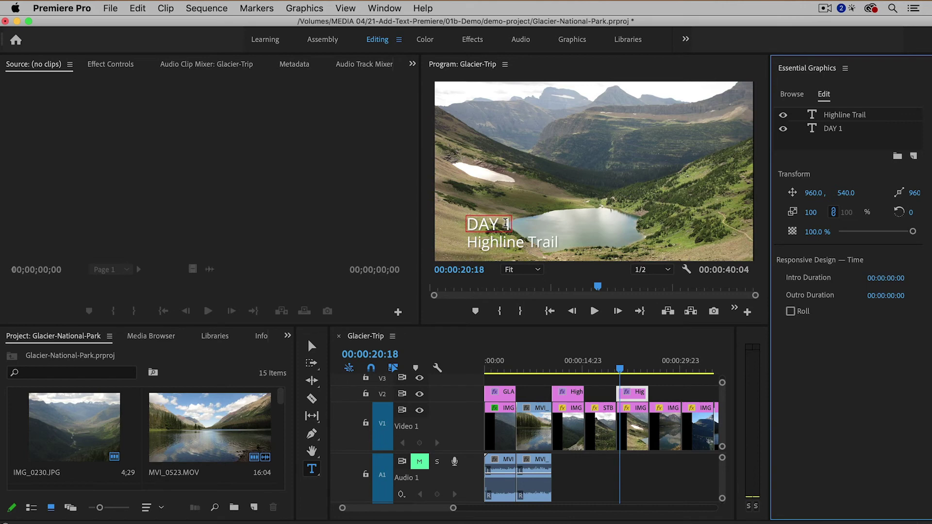
{"action": "left_click", "coordinate": [508, 224]}
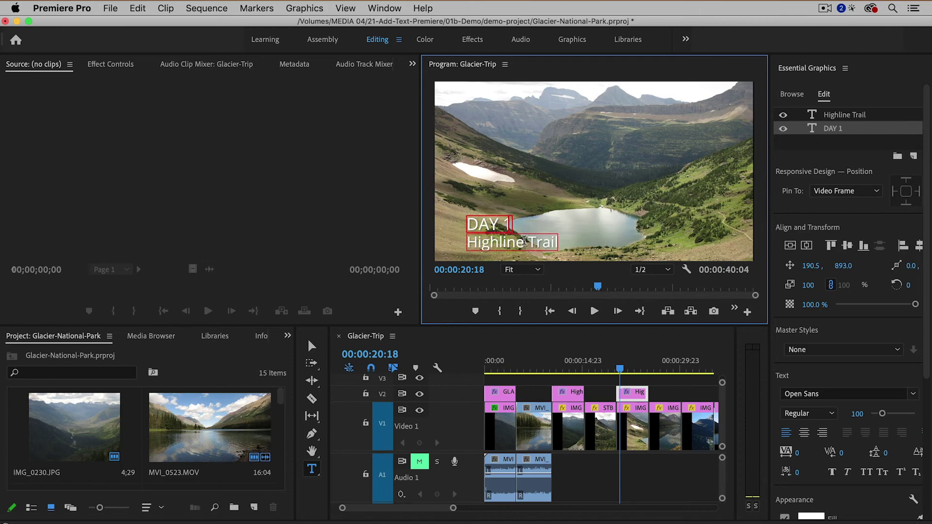
{"action": "type", "text": "2"}
{"action": "key", "text": "BackSpace"}
{"action": "key", "text": "BackSpace"}
{"action": "type", "text": "2"}
Replace 'Highline Trail' with 'Elizabeth Lake'.
{"action": "left_click", "coordinate": [520, 242]}
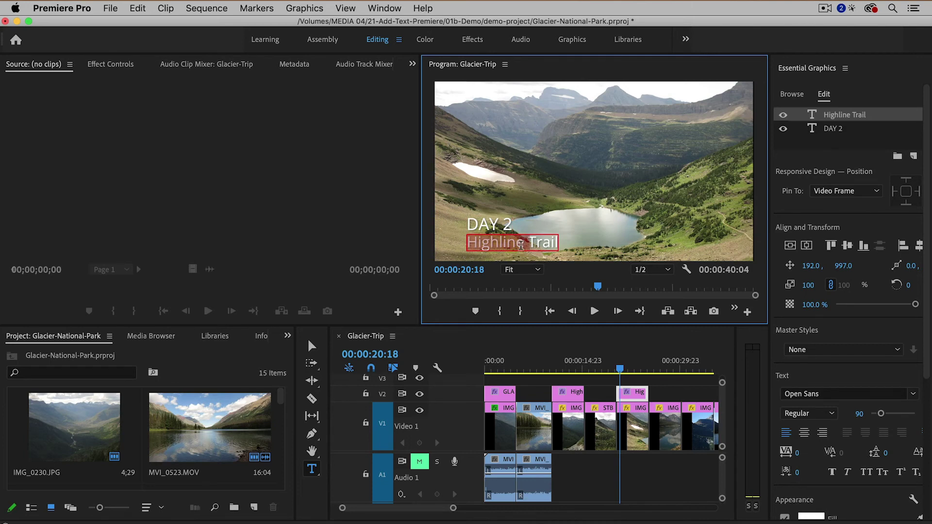
{"action": "type", "text": "El"}
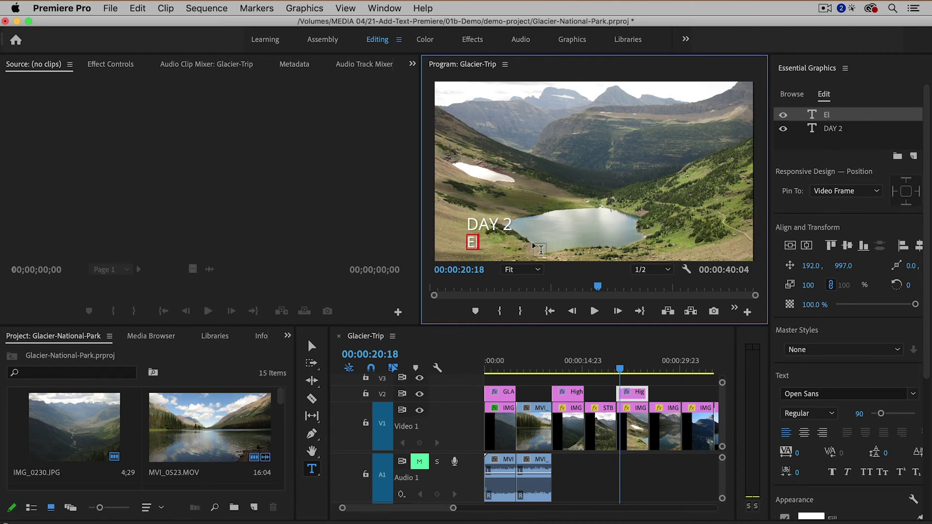
{"action": "type", "text": "izabeth L"}
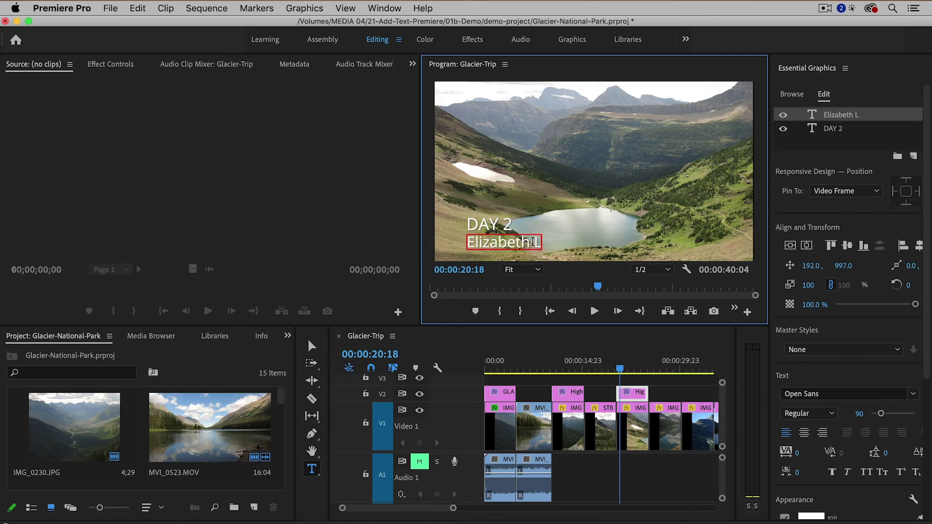
{"action": "type", "text": "ake"}
{"action": "key", "text": "Escape"}
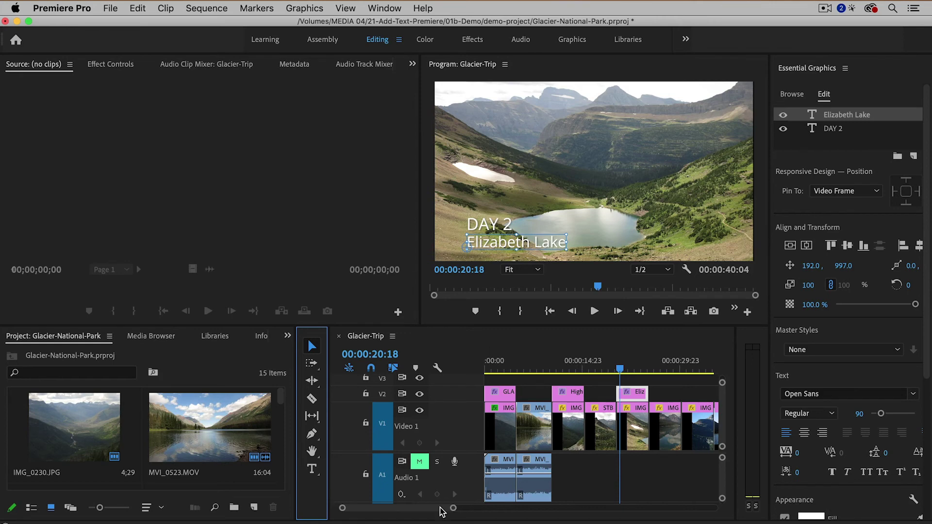
At 35:05 on the final clip, add 'webguru.info' on the left and the social media handle on the right.
{"action": "left_click_drag", "start_coordinate": [439, 508], "coordinate": [444, 508]}
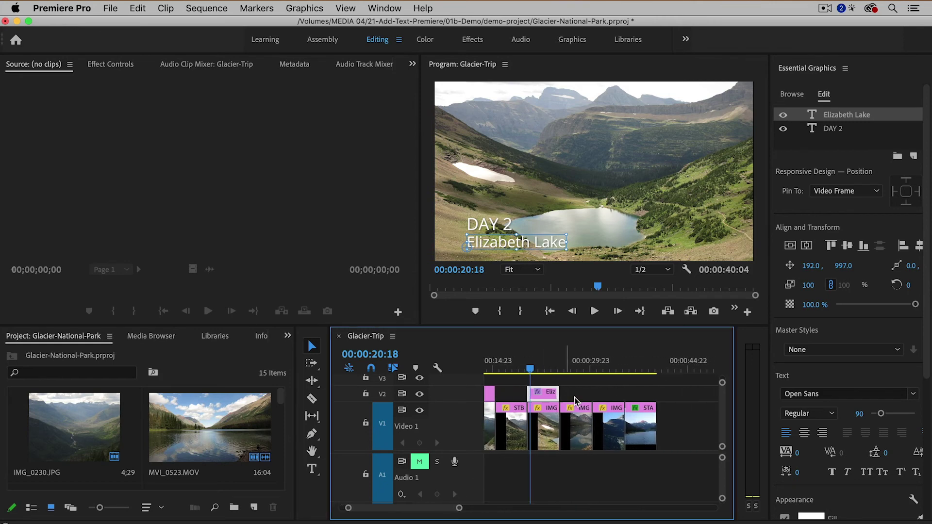
{"action": "left_click", "coordinate": [624, 370]}
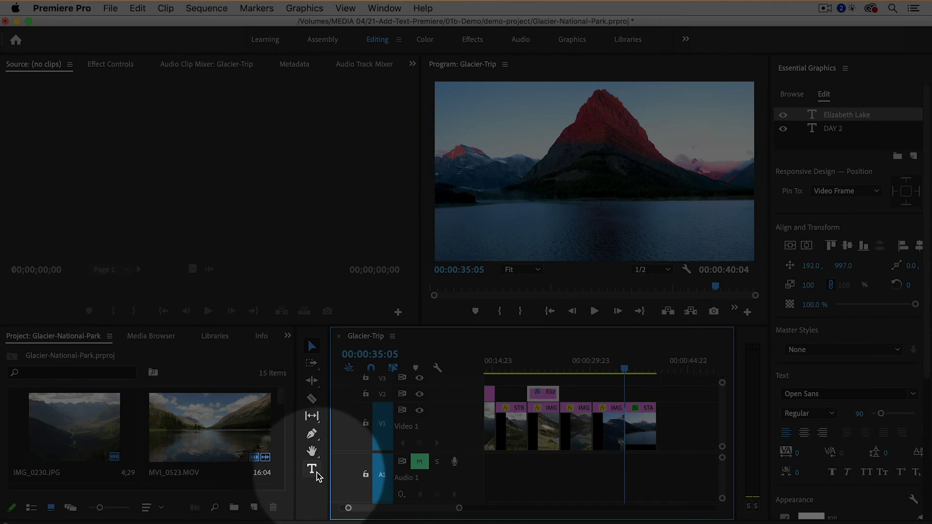
{"action": "left_click", "coordinate": [312, 469]}
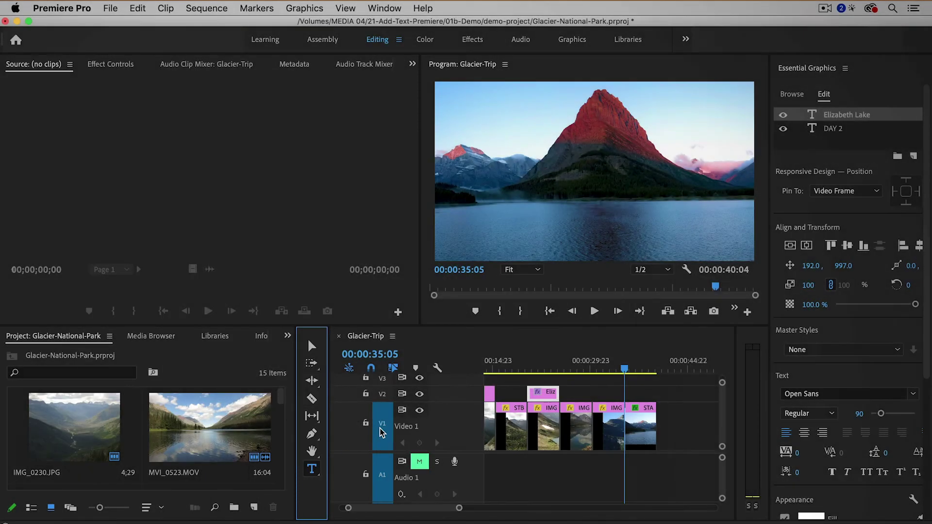
{"action": "left_click", "coordinate": [477, 222]}
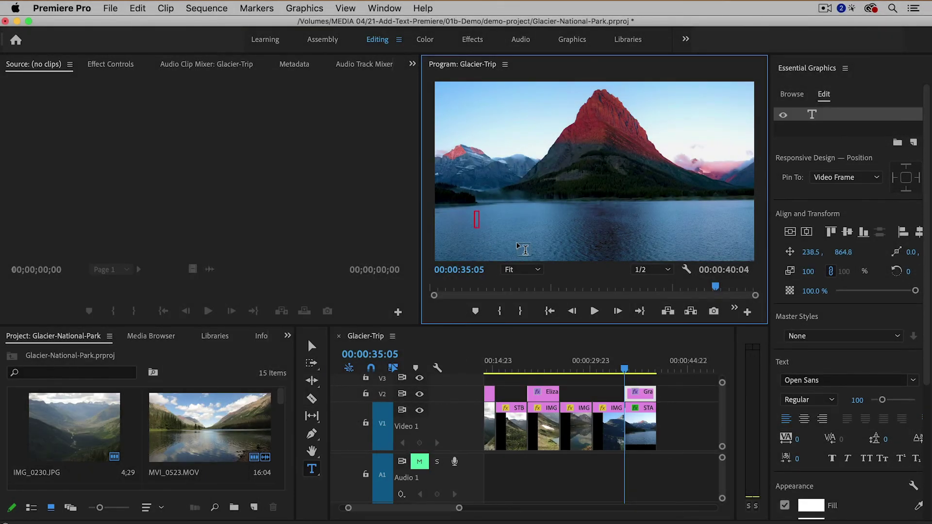
{"action": "type", "text": "webguru"}
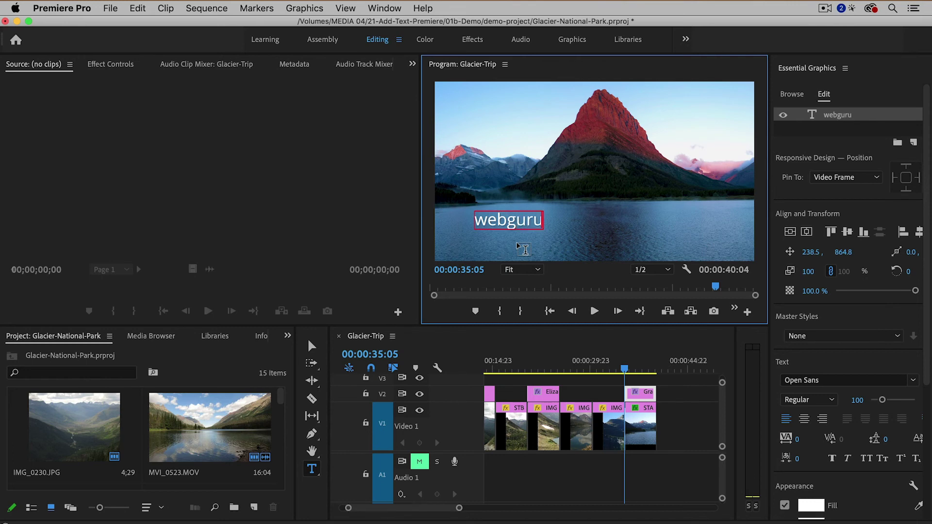
{"action": "type", "text": ".info"}
{"action": "left_click", "coordinate": [653, 217]}
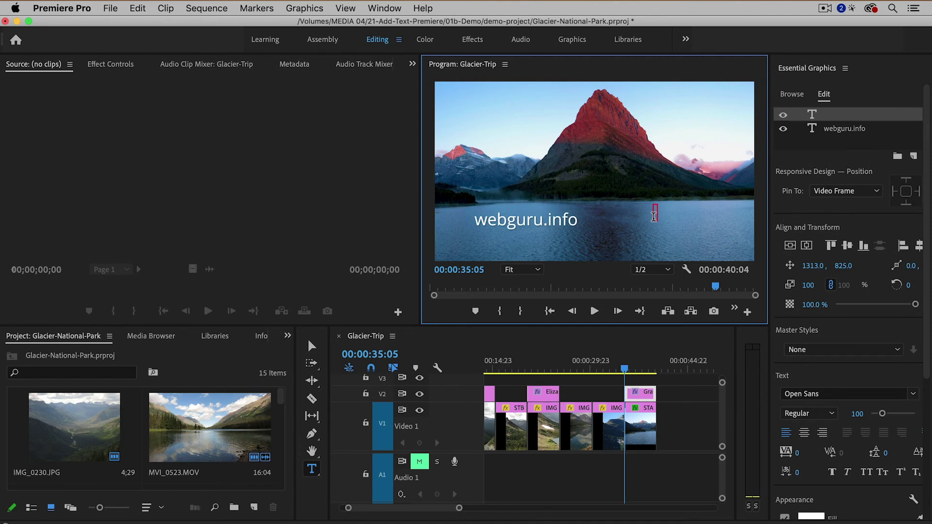
{"action": "type", "text": "@NavinKul"}
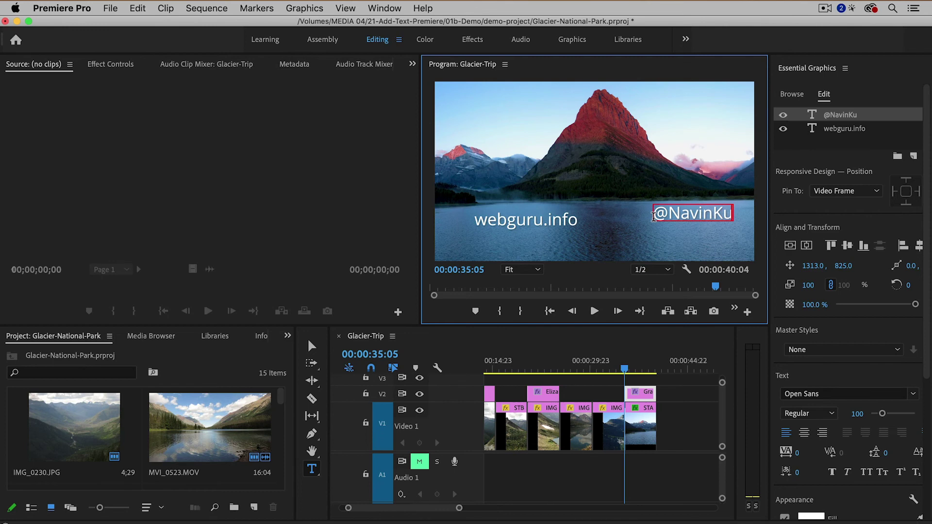
{"action": "type", "text": "7"}
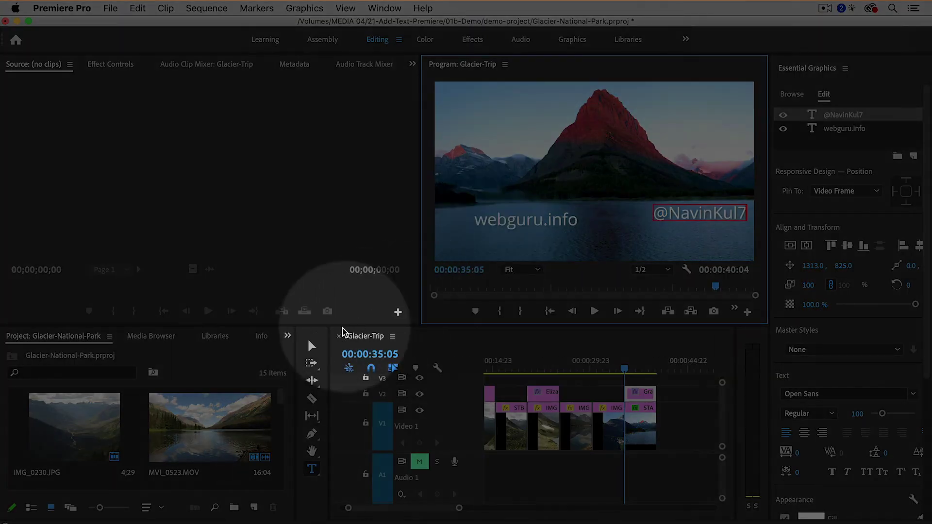
Drag webguru.info and the social media handle lower so they sit level near the frame's bottom.
{"action": "left_click", "coordinate": [311, 346]}
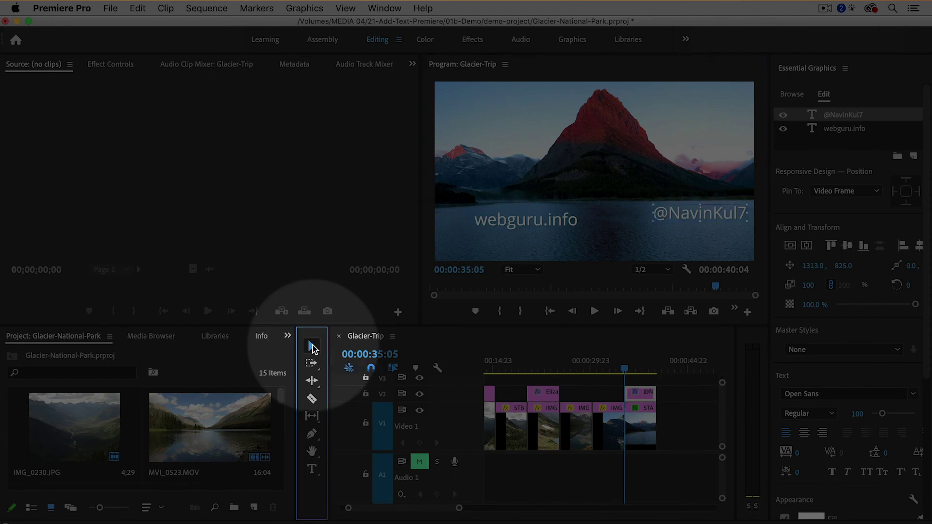
{"action": "left_click", "coordinate": [522, 224]}
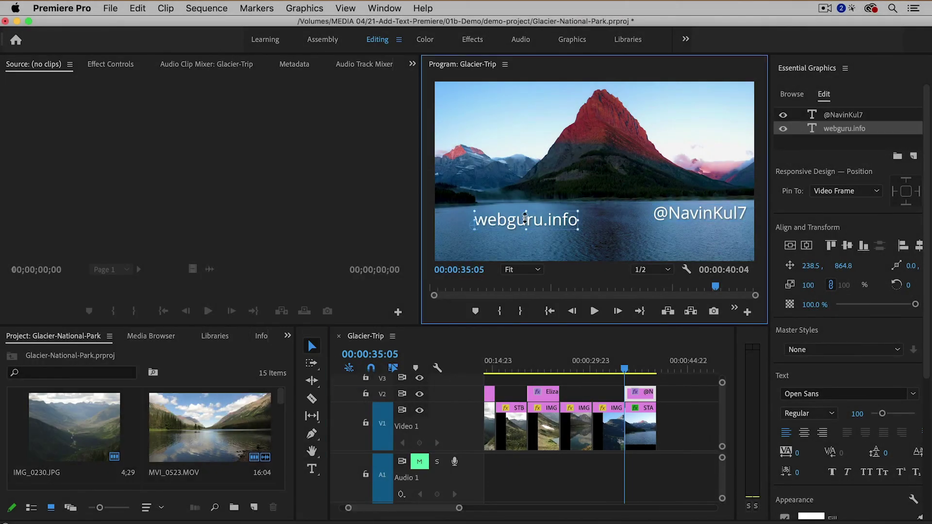
{"action": "mouse_move", "coordinate": [520, 224]}
{"action": "left_mouse_down"}
{"action": "mouse_move", "coordinate": [502, 240]}
{"action": "mouse_move", "coordinate": [512, 235]}
{"action": "left_mouse_up"}
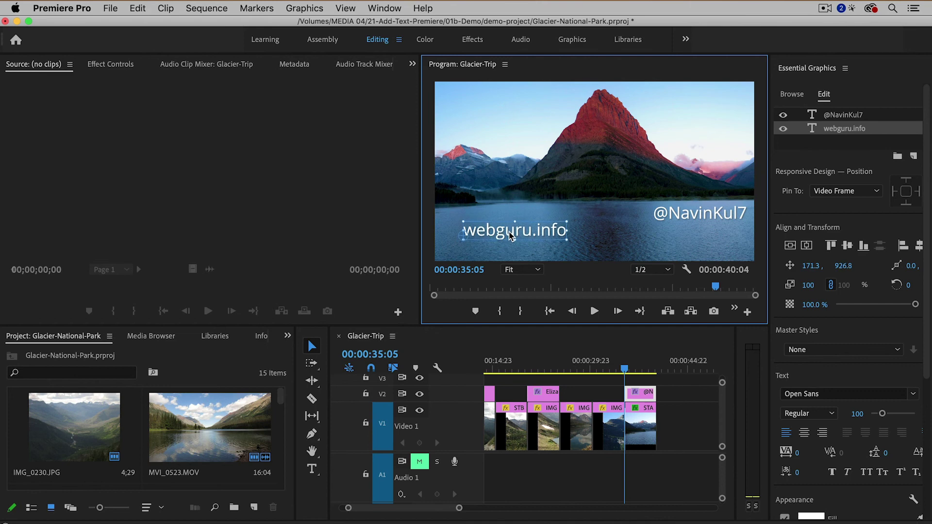
{"action": "left_click_drag", "start_coordinate": [695, 215], "coordinate": [677, 233]}
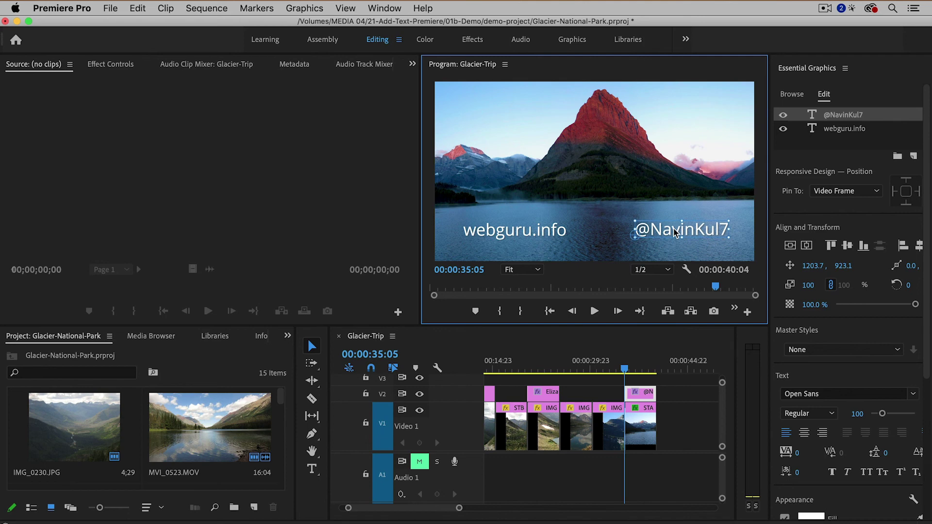
{"action": "left_click", "coordinate": [621, 217]}
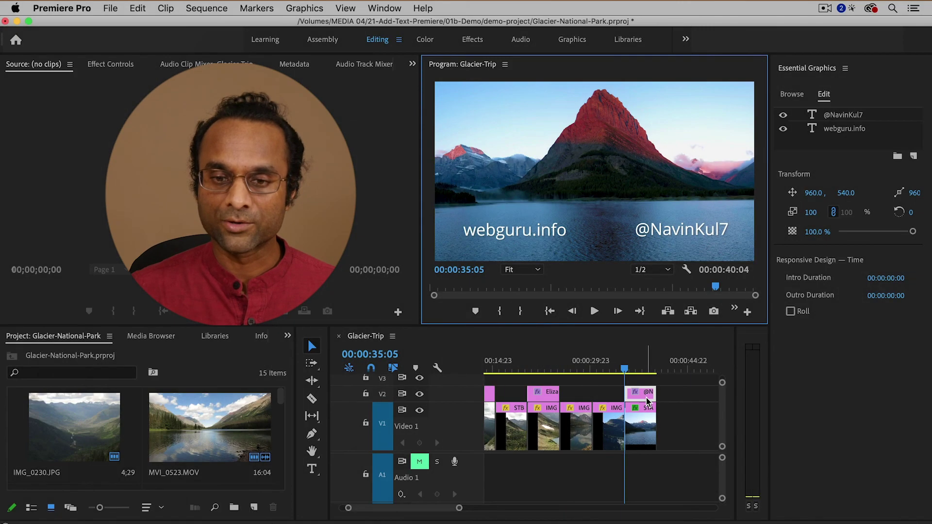
Check the closing graphic's 00:00:04:23 duration and zoom the timeline to fit the whole sequence.
{"action": "mouse_move", "coordinate": [647, 401]}
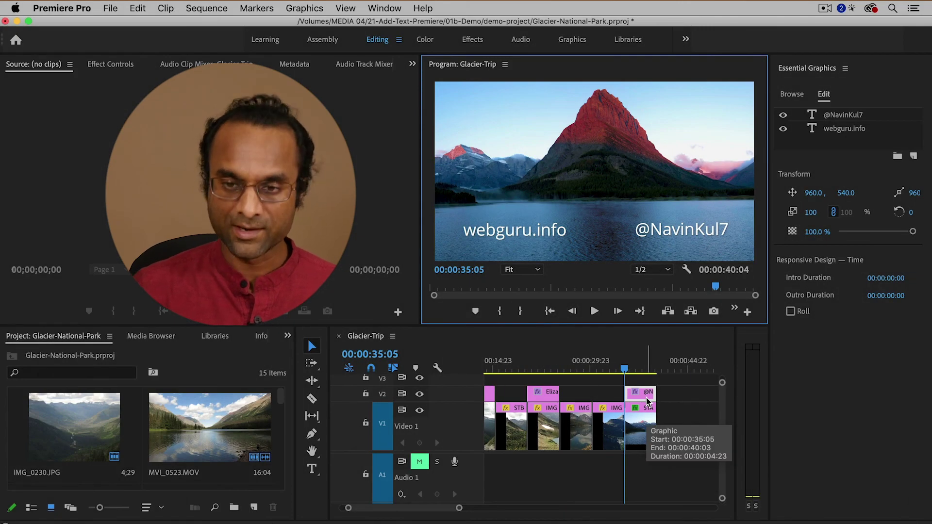
{"action": "key", "text": "backslash"}
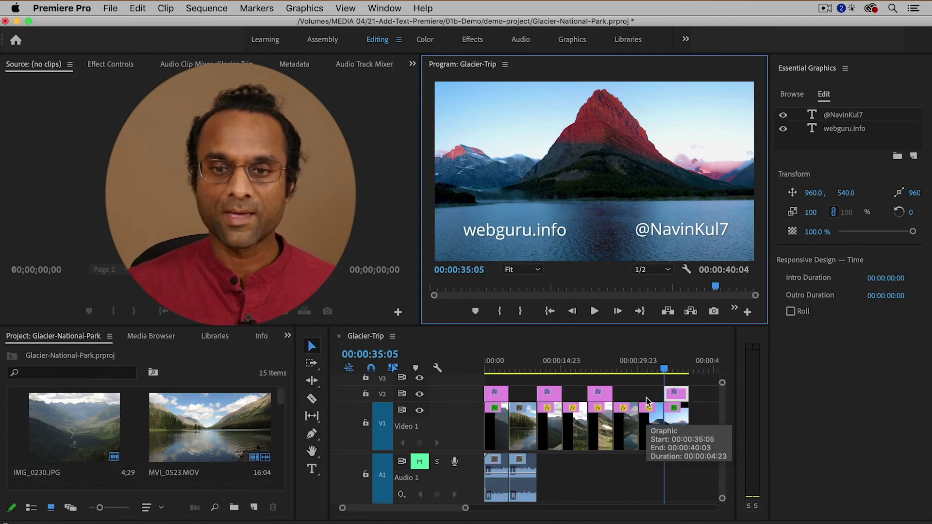